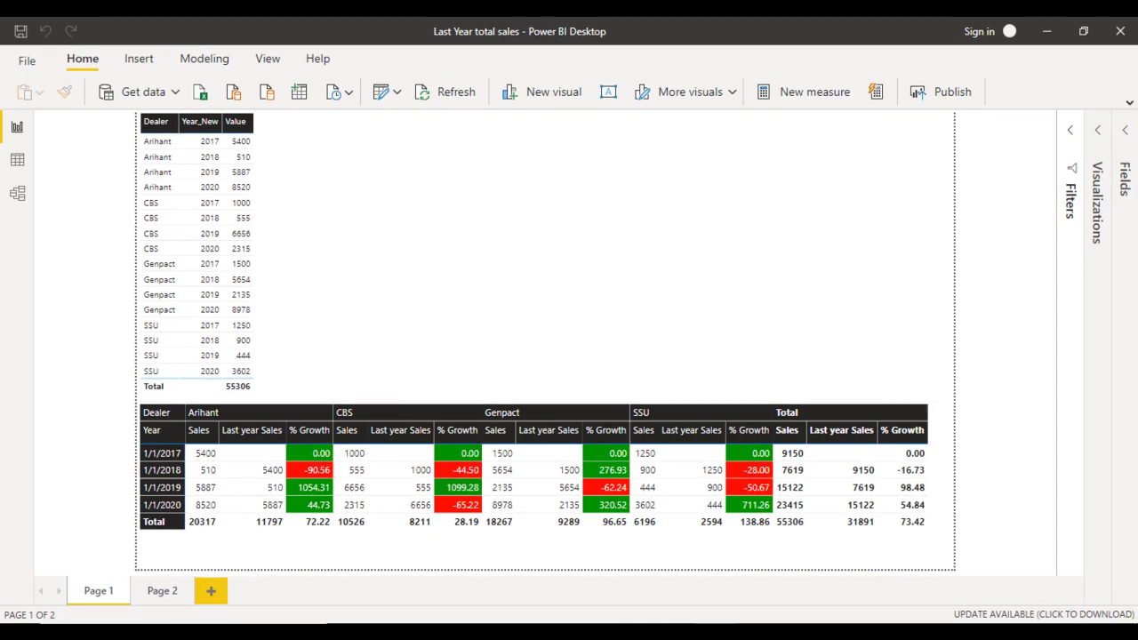
Step: Show the Sales_Data table in the untitled report's data view and add a new measure to it
click(724, 569)
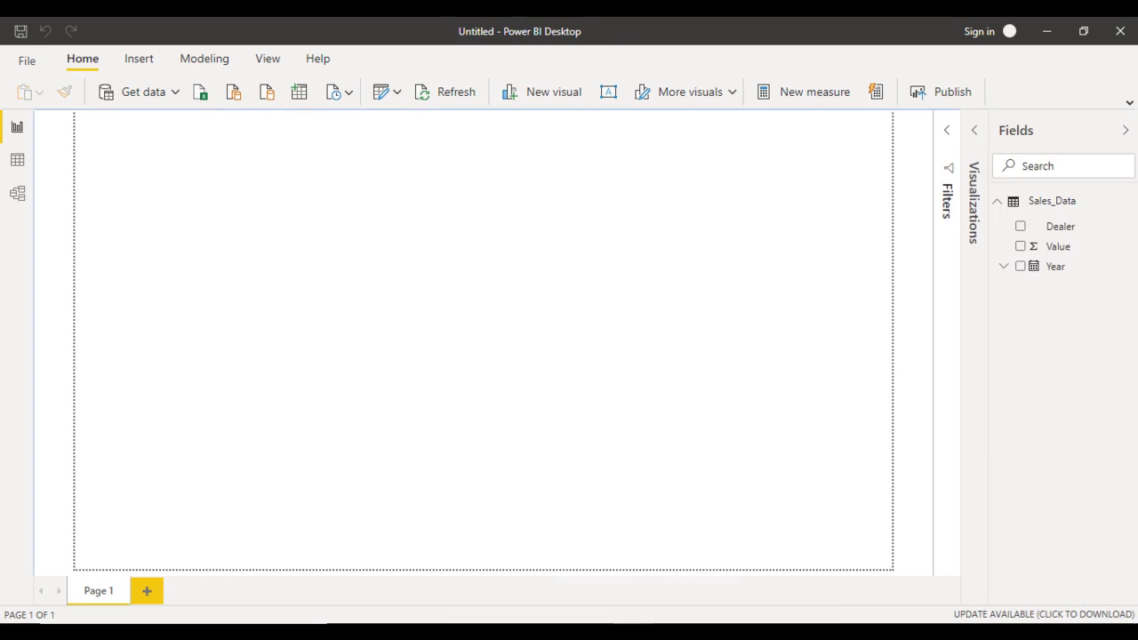
click(17, 160)
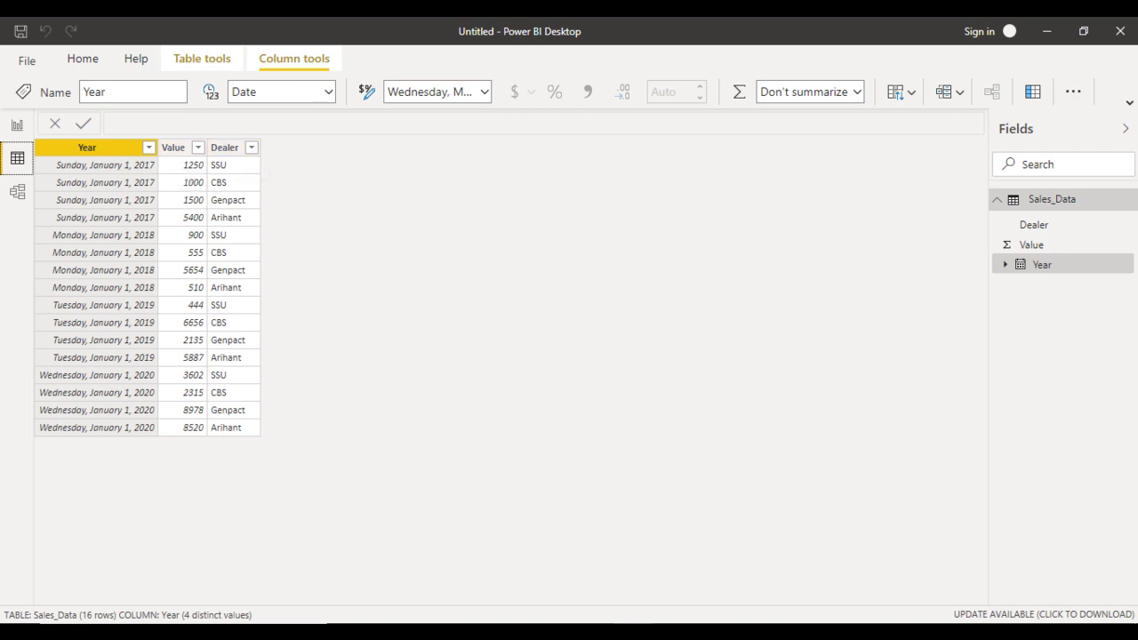
click(1052, 200)
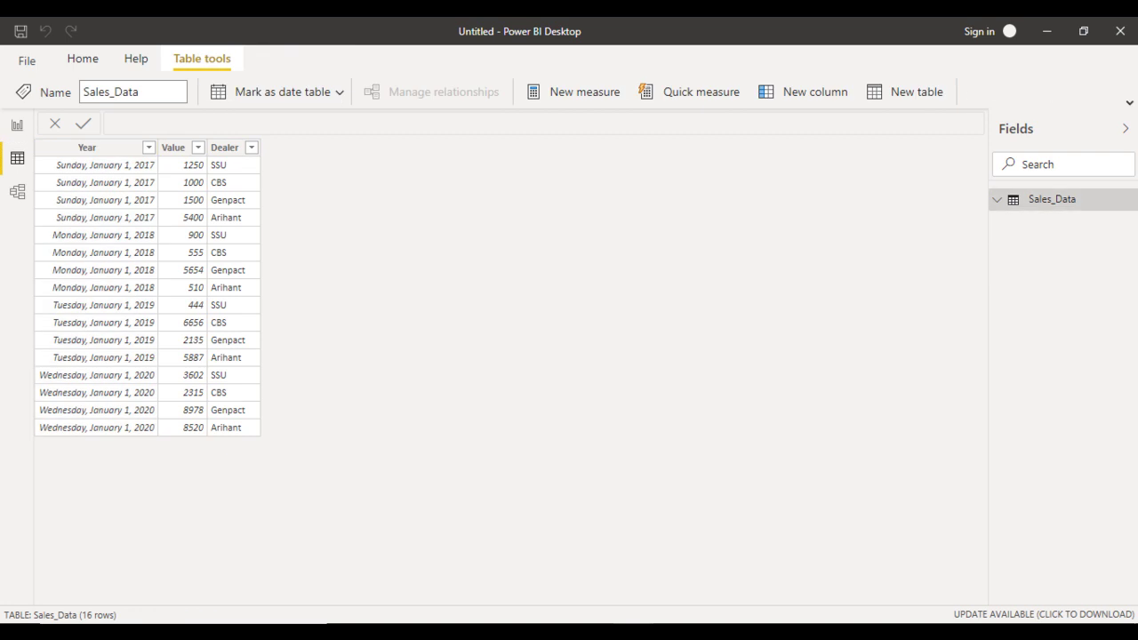
click(1051, 199)
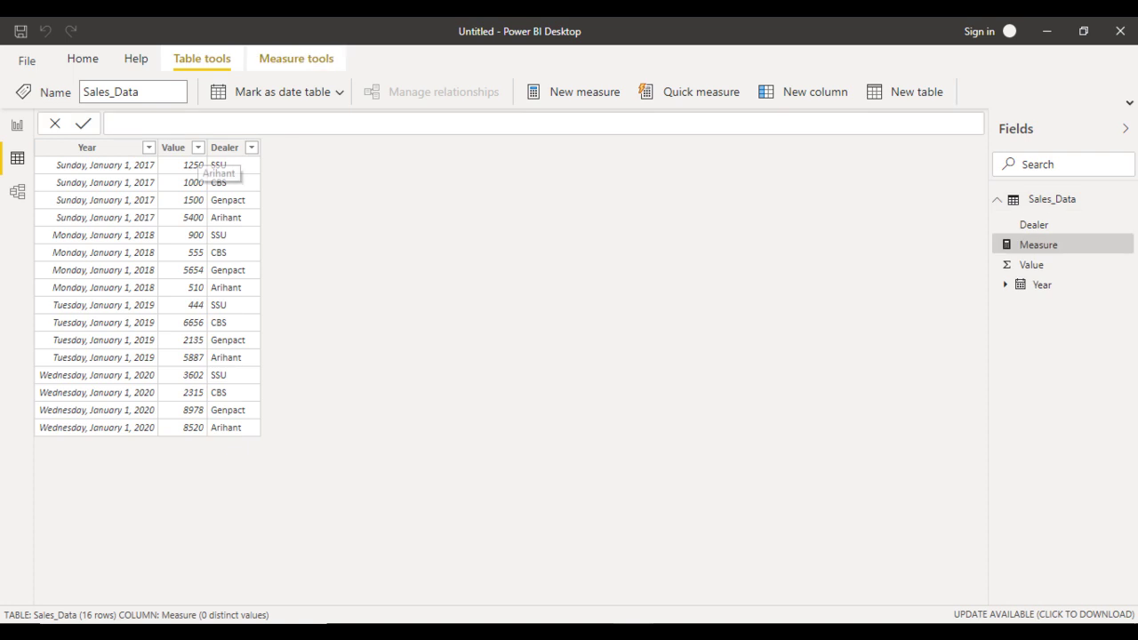
Step: Define the new measure as Sales = SUM(Sales_Data[Value])
double_click(133, 122)
text(Sales =)
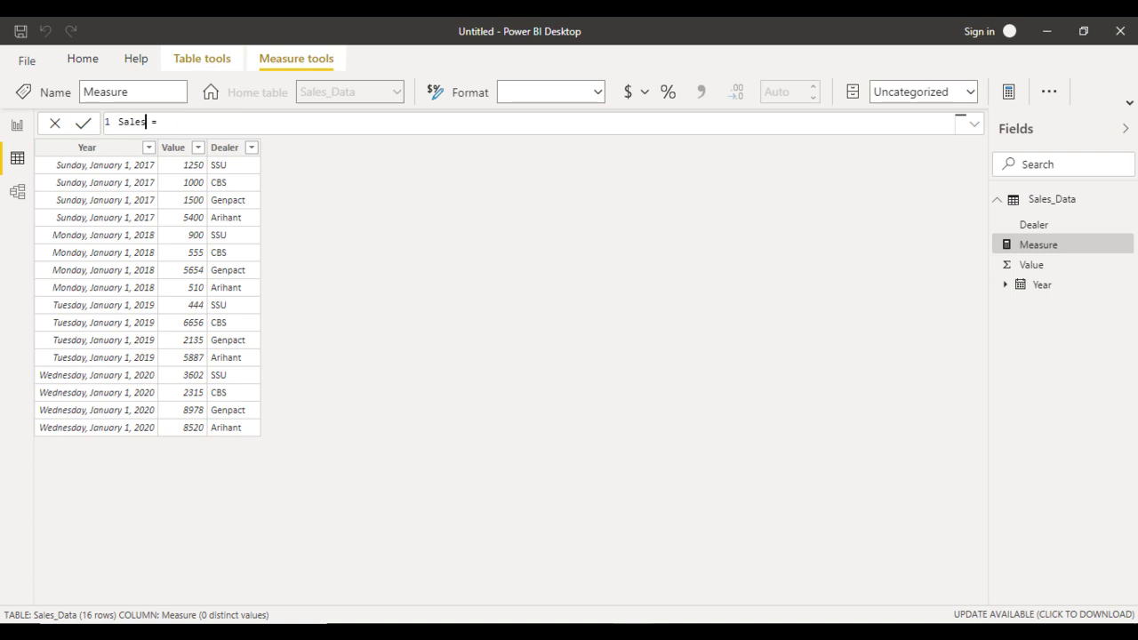
key(End)
text(SUM()
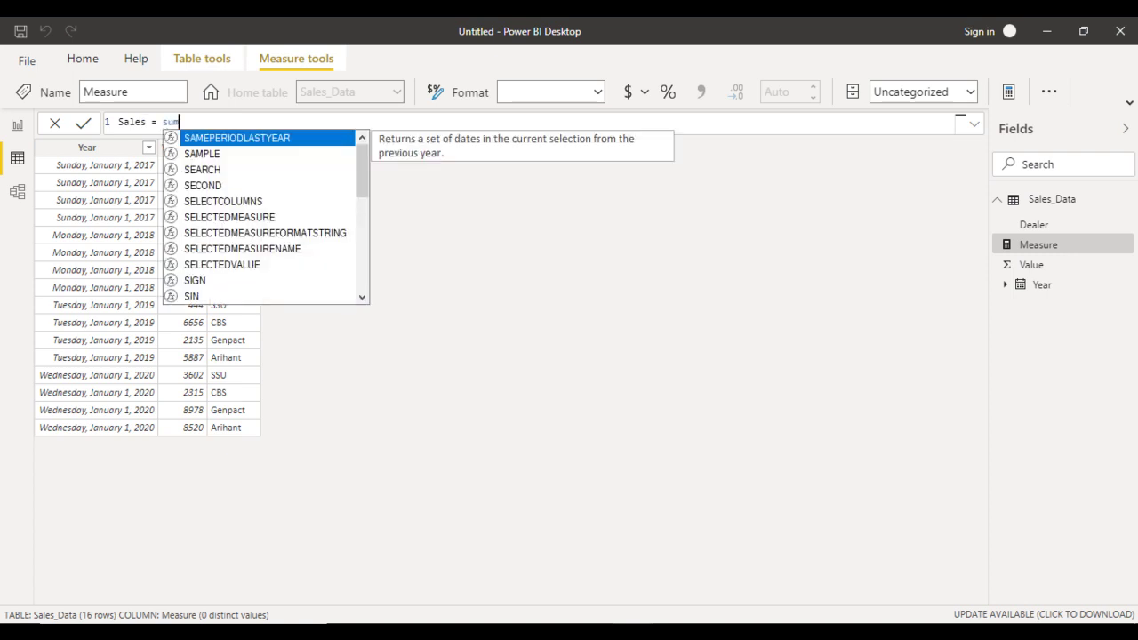
key(Down)
key(Down)
key(Down)
key(Up)
key(Tab)
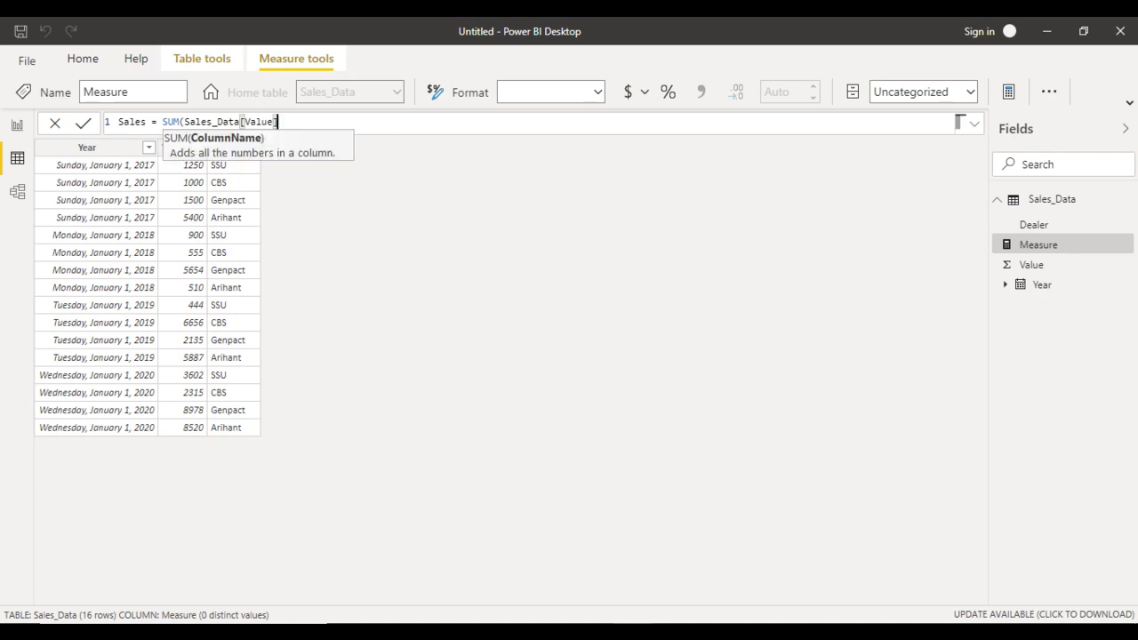
text())
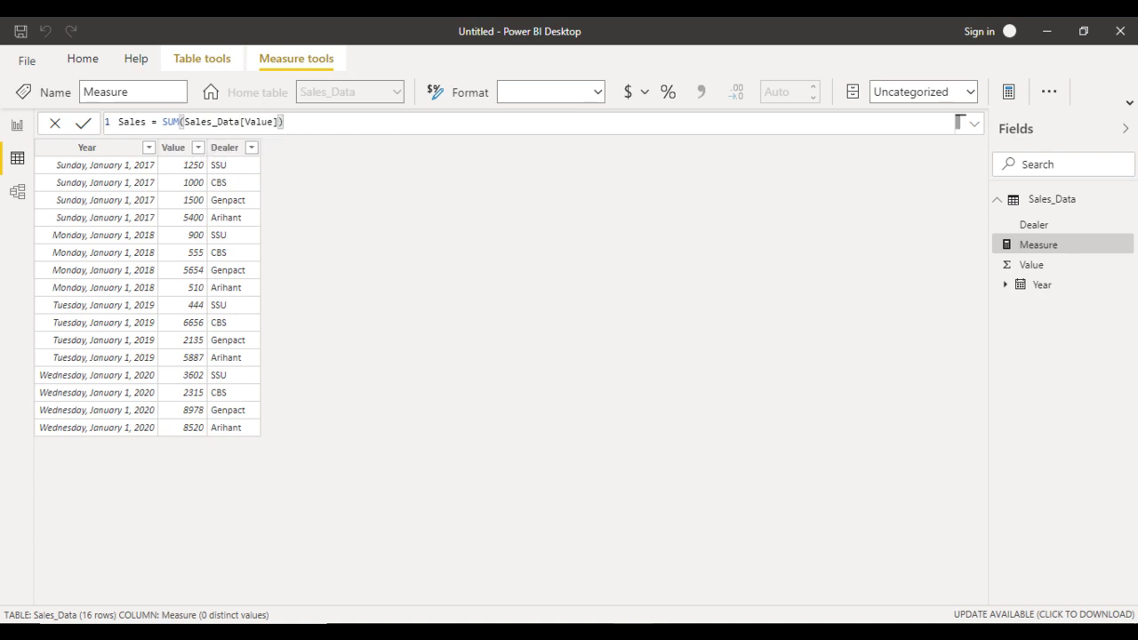
key(Return)
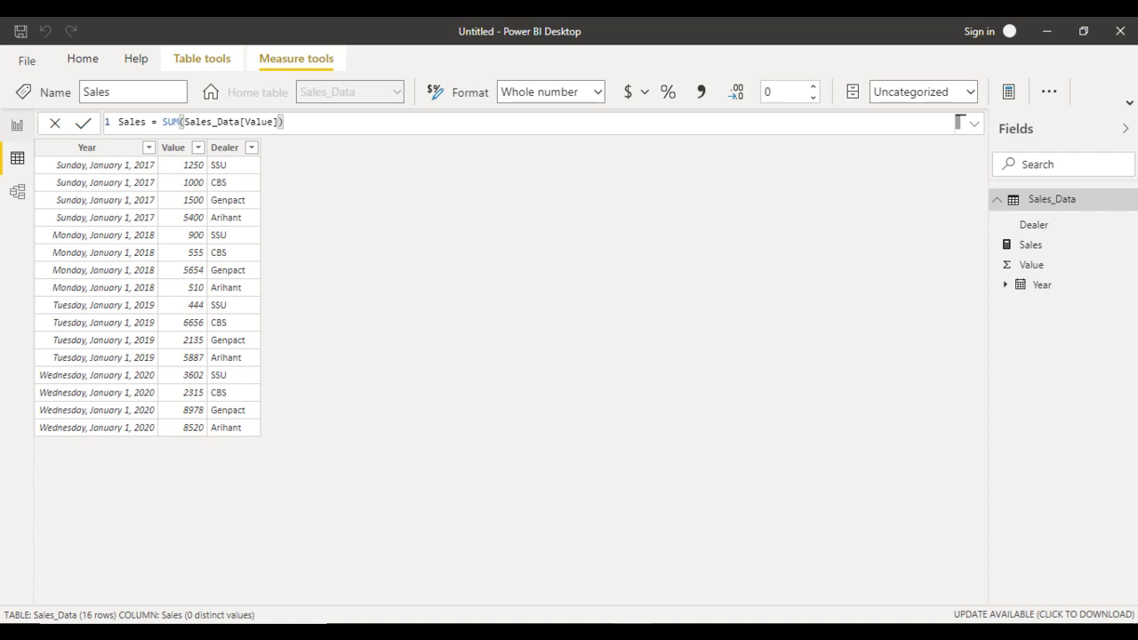
Step: Insert an empty matrix visual on Page 1 of the report and show its field settings
click(17, 125)
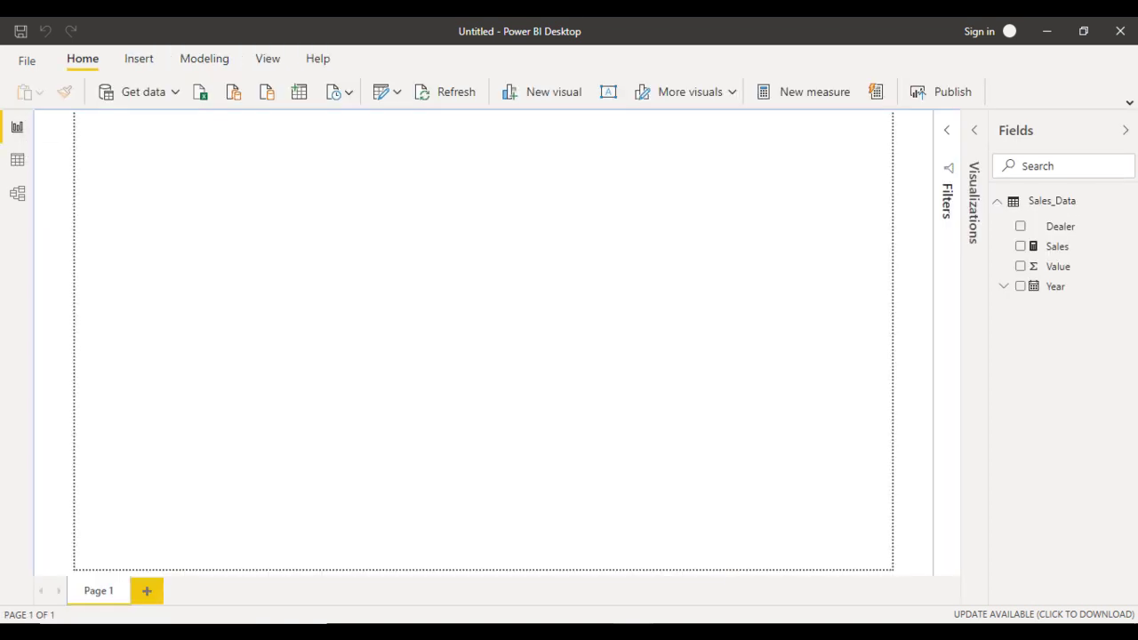
double_click(368, 338)
click(974, 130)
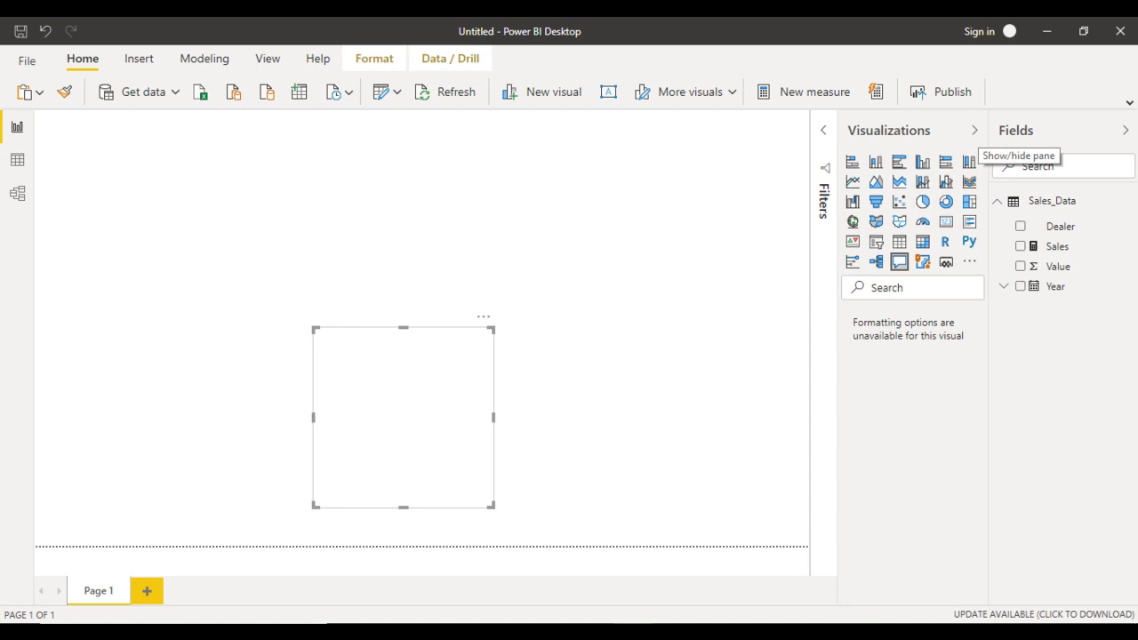
click(922, 241)
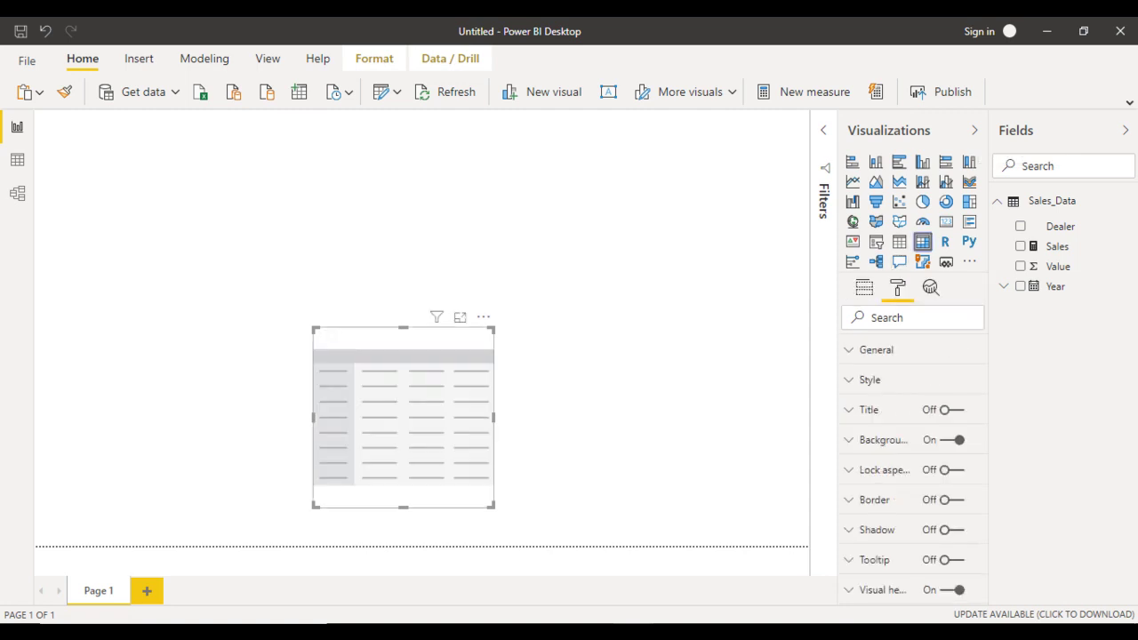
click(864, 287)
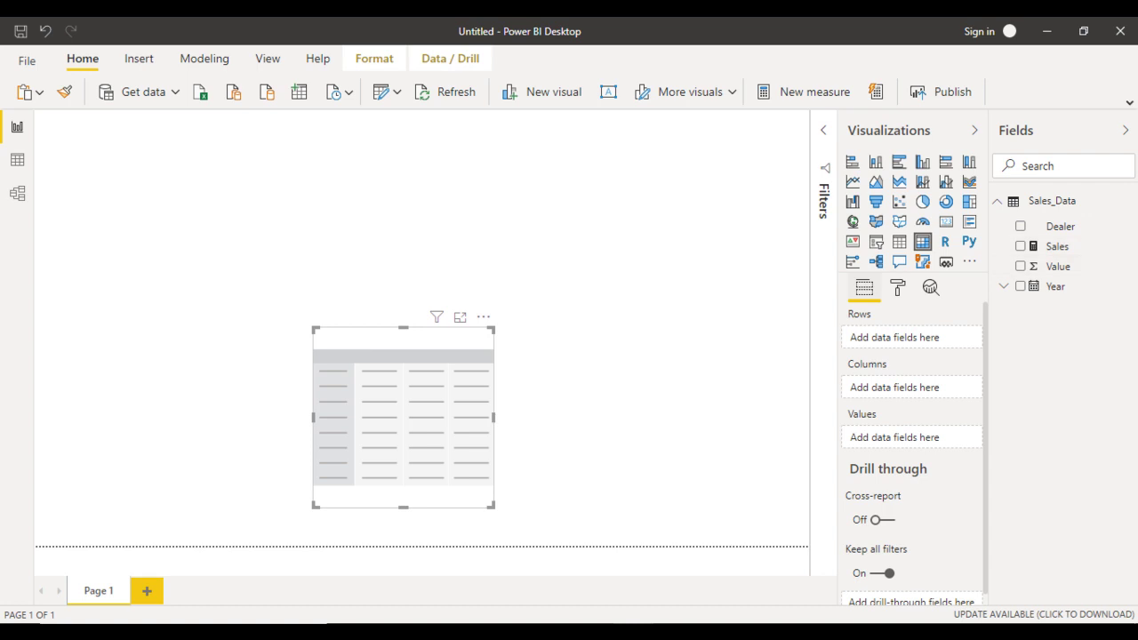
Step: Put Year in the matrix rows as plain dates instead of the date hierarchy, and Dealer in the columns
drag(1055, 286, 884, 338)
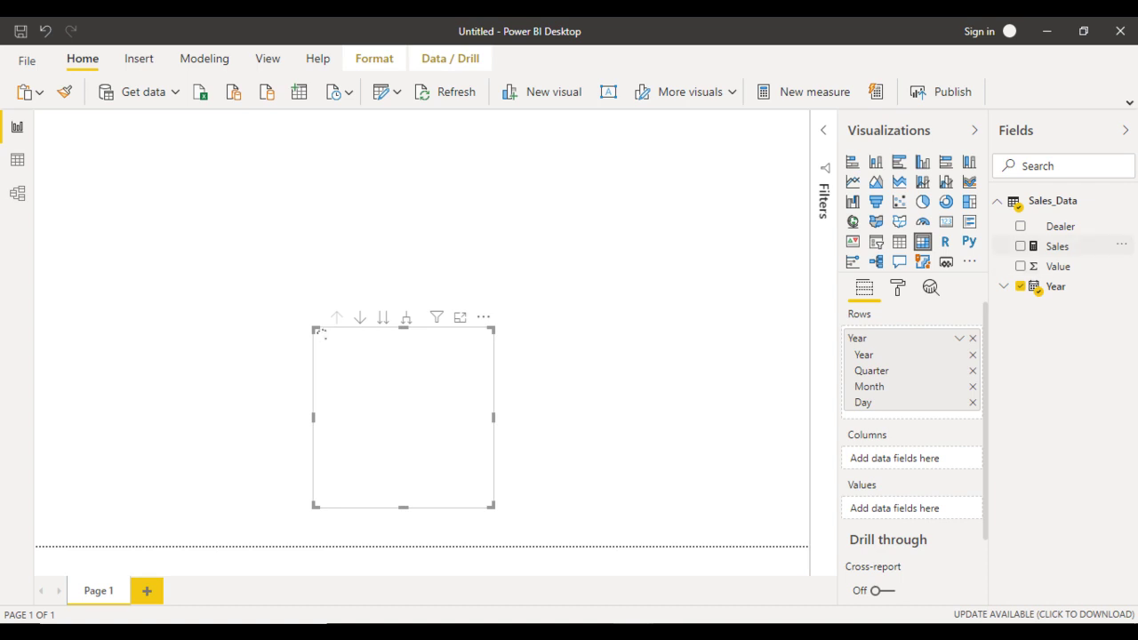
drag(1060, 225, 900, 457)
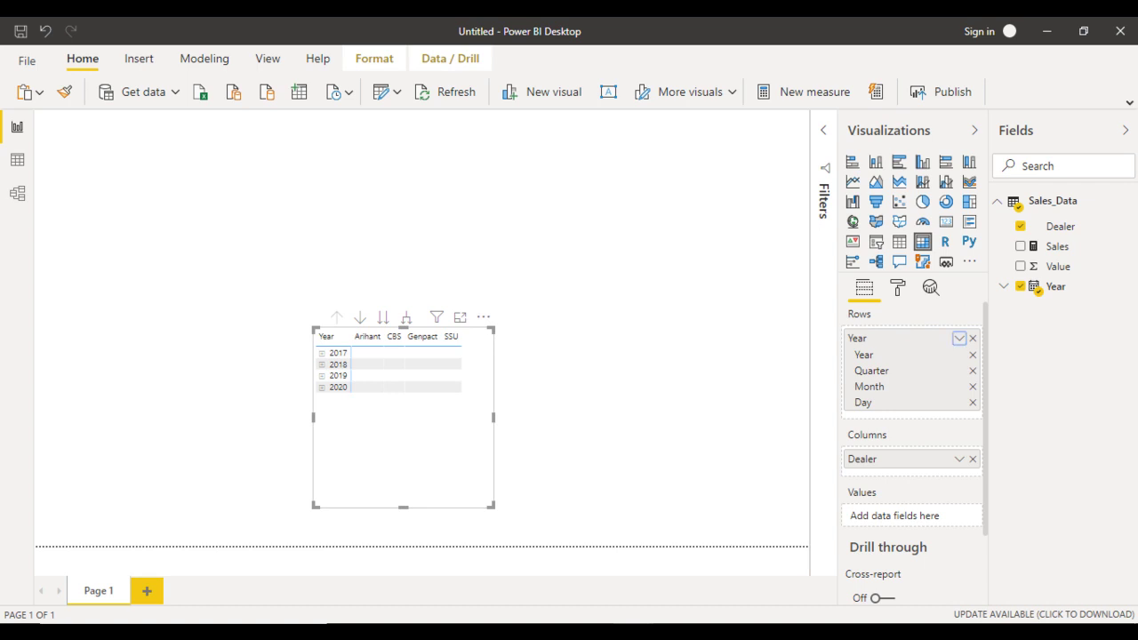
click(959, 338)
click(990, 445)
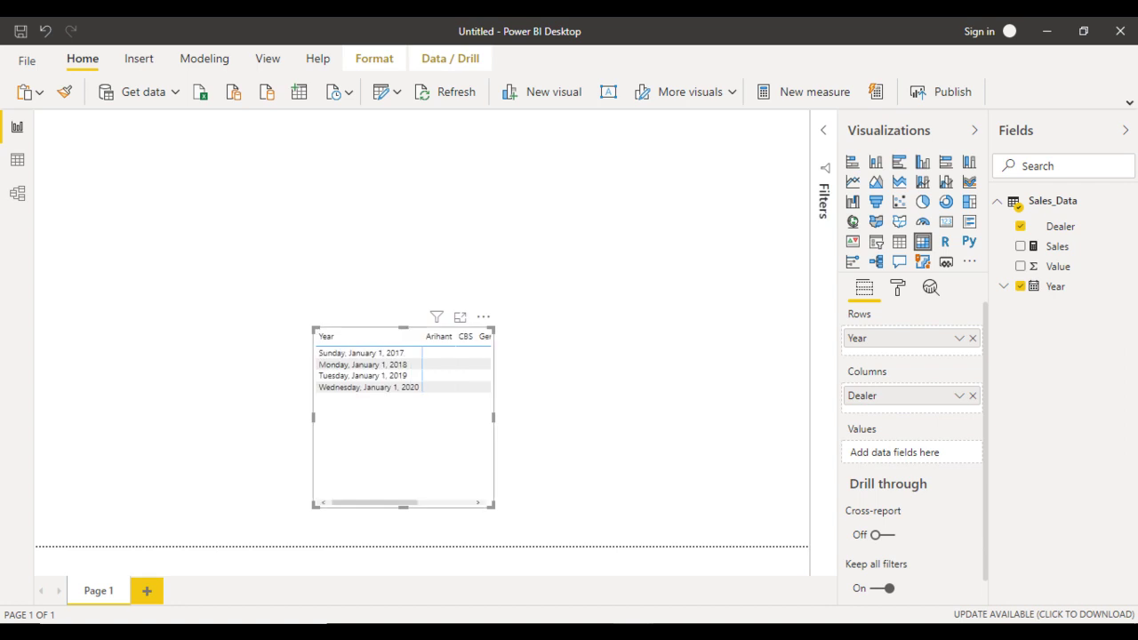
Step: Enlarge the matrix to the full page width and down to the page's lower edge, and add Sales as its values
drag(313, 417, 35, 417)
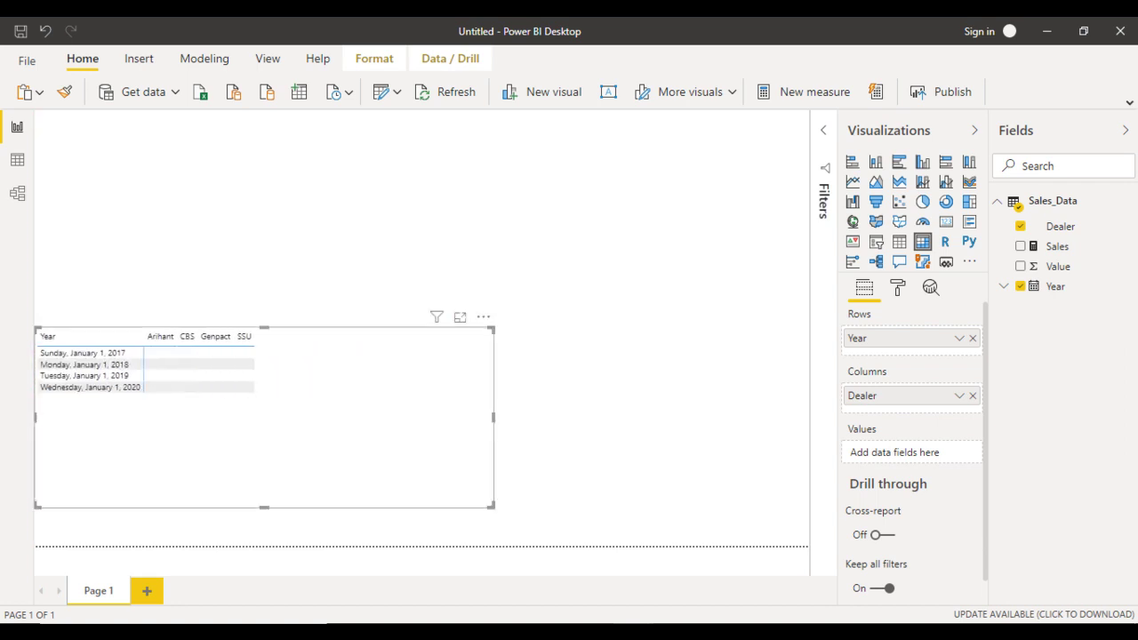
drag(493, 417, 807, 417)
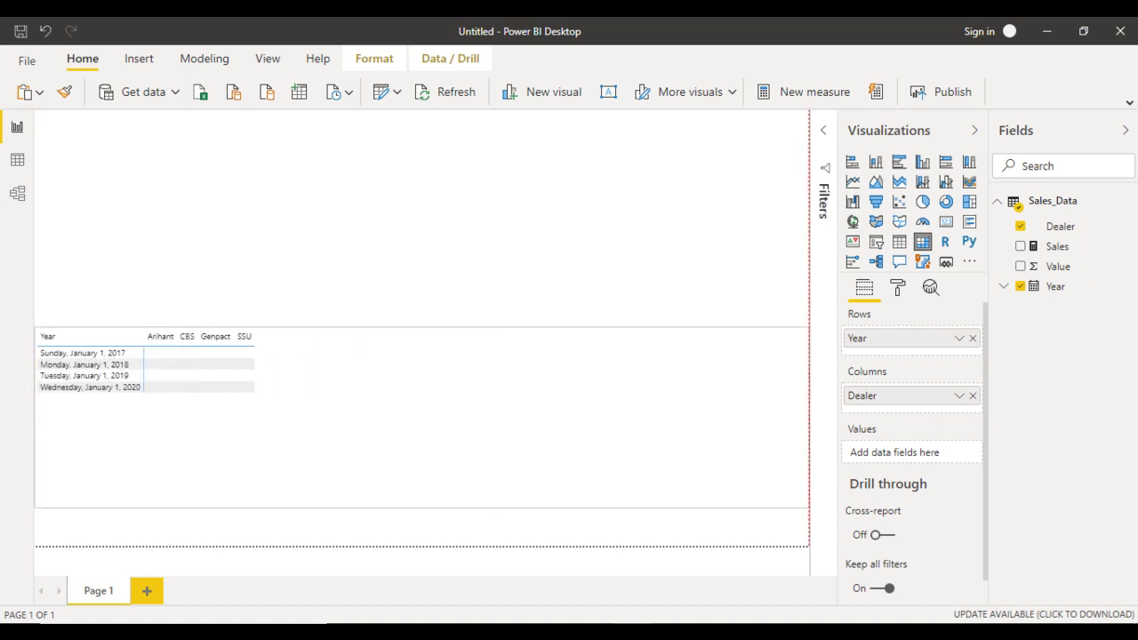
drag(422, 507, 421, 544)
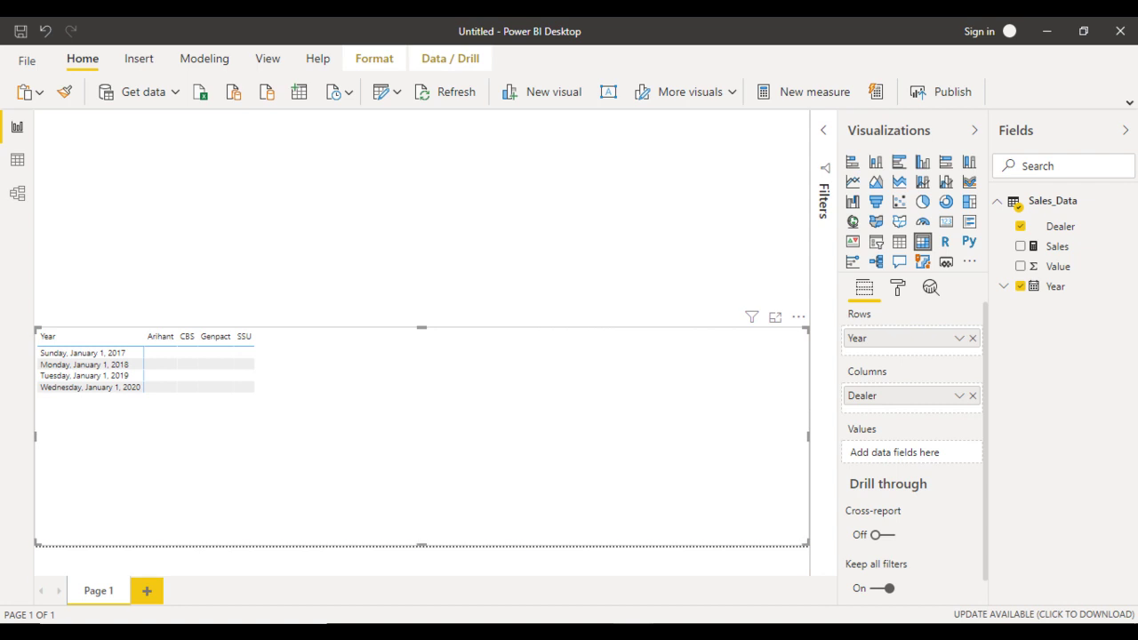
drag(1058, 246, 916, 453)
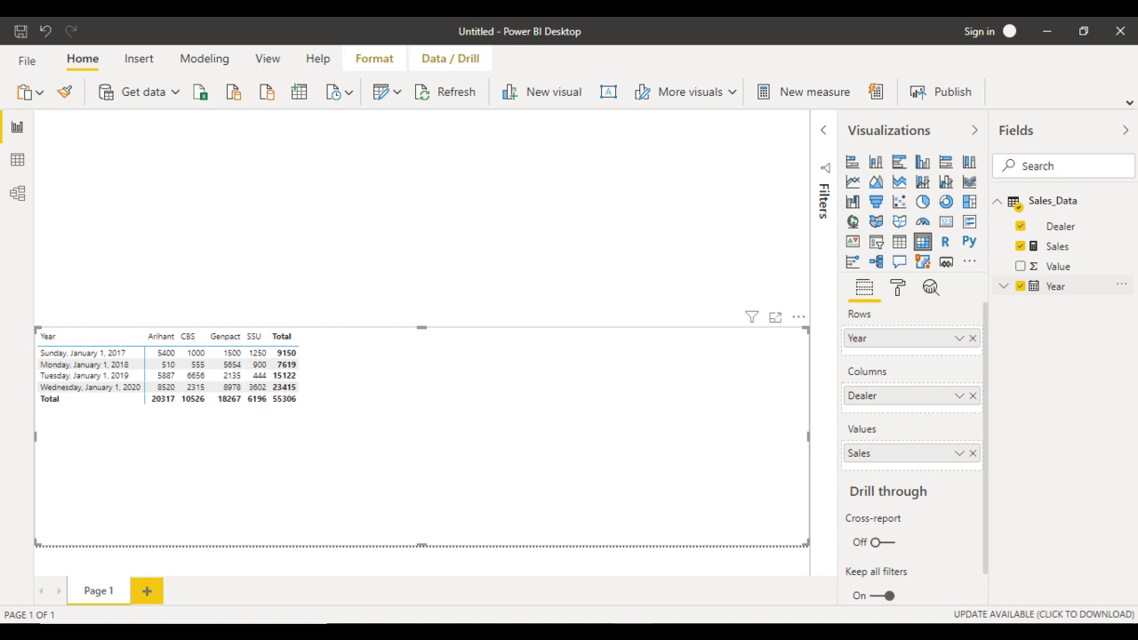
Step: Name the new Sales_Data measure Last Year Sales and begin its formula with the CALCULATE function
click(136, 124)
text(Last Year Sales =)
key(End)
text(Calc)
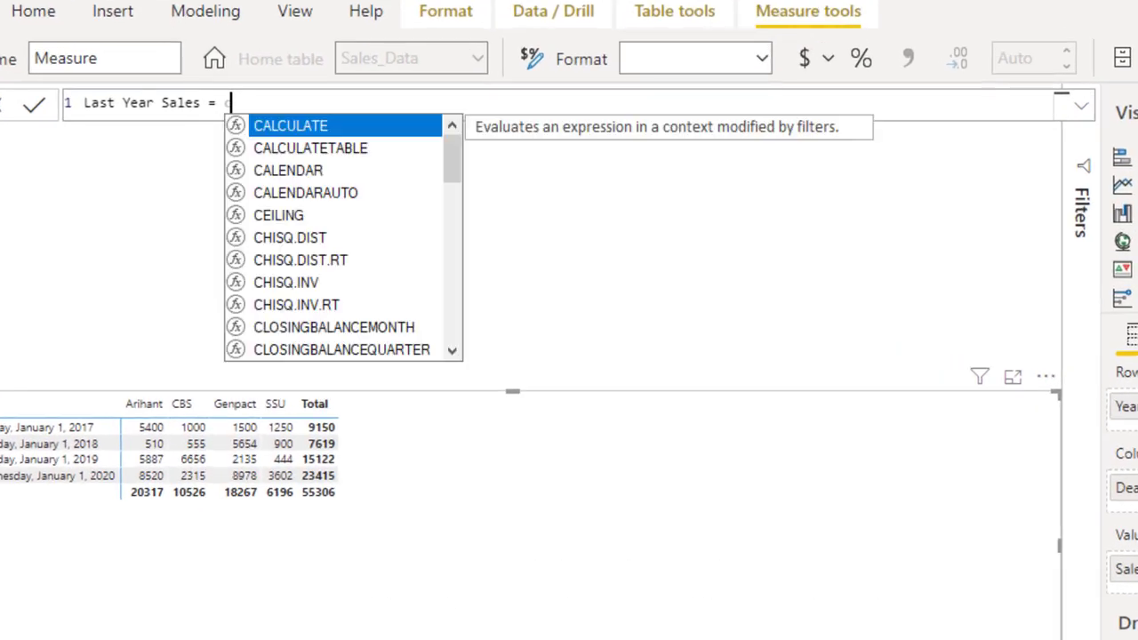
key(Tab)
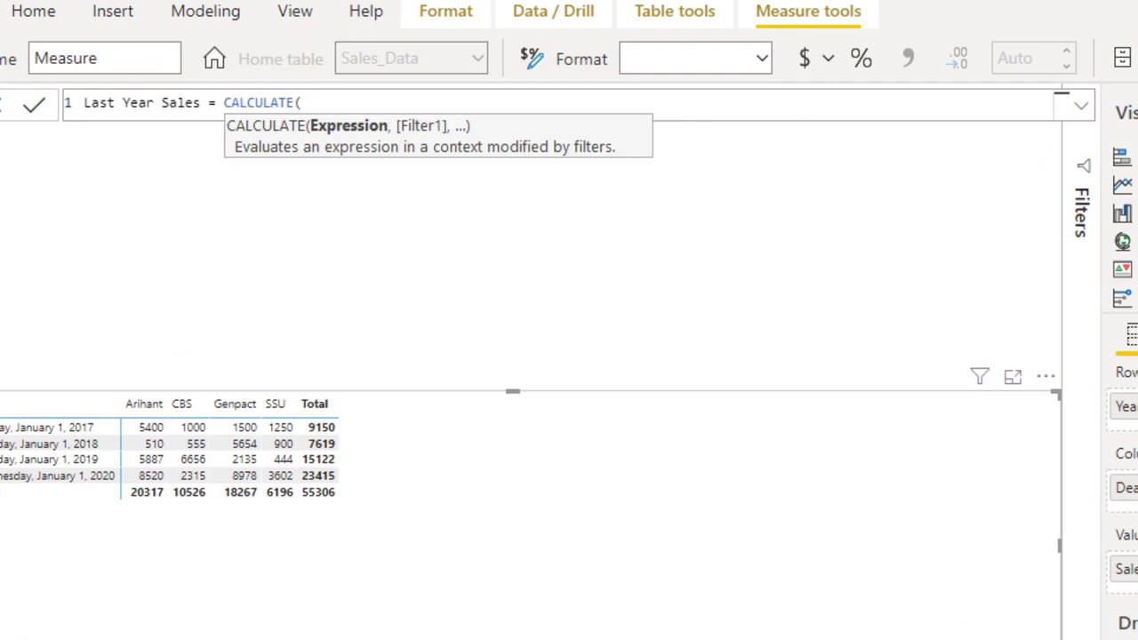
text(sum)
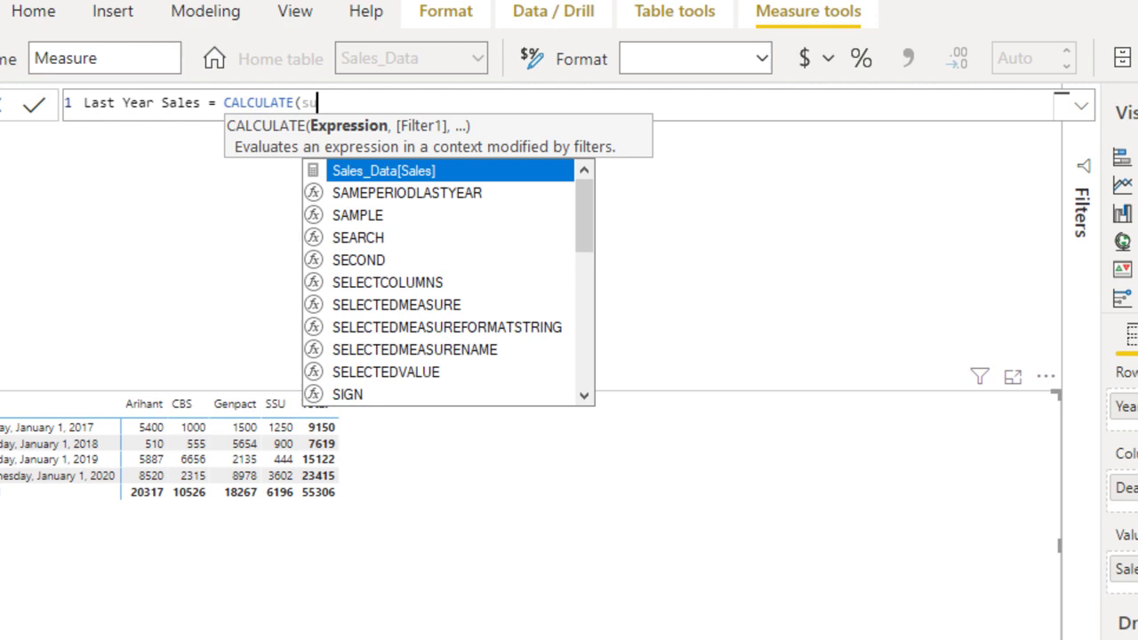
key(Tab)
key(BackSpace)
key(BackSpace)
key(BackSpace)
key(BackSpace)
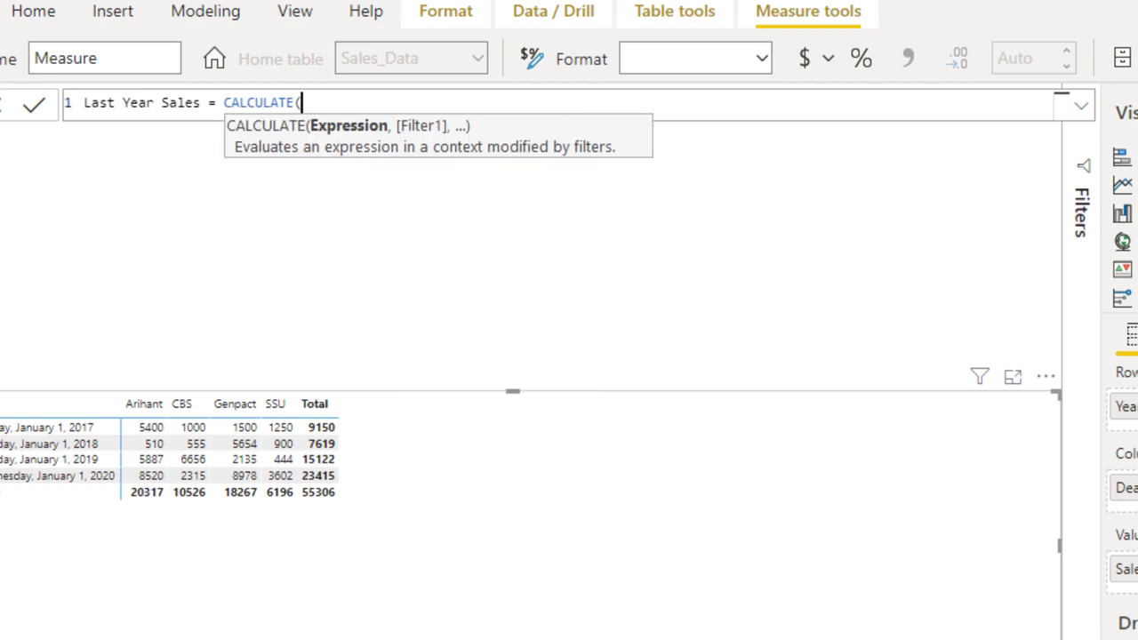
Step: Use Sales_Data[Sales] as the CALCULATE expression and begin its filter argument with the DATEADD function
text(sale)
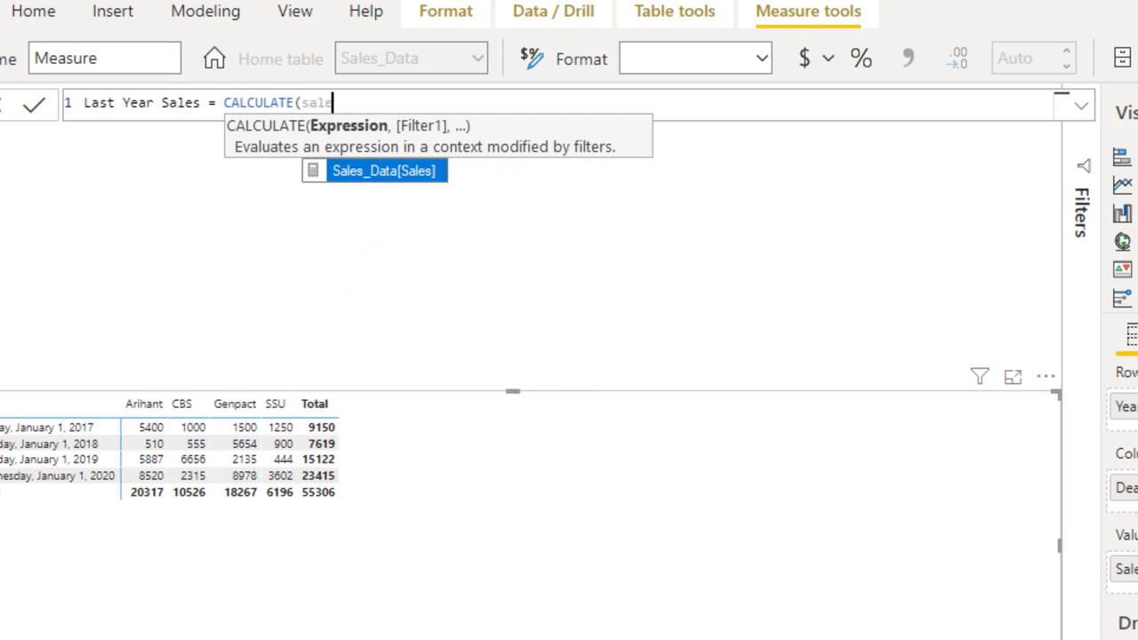
key(Tab)
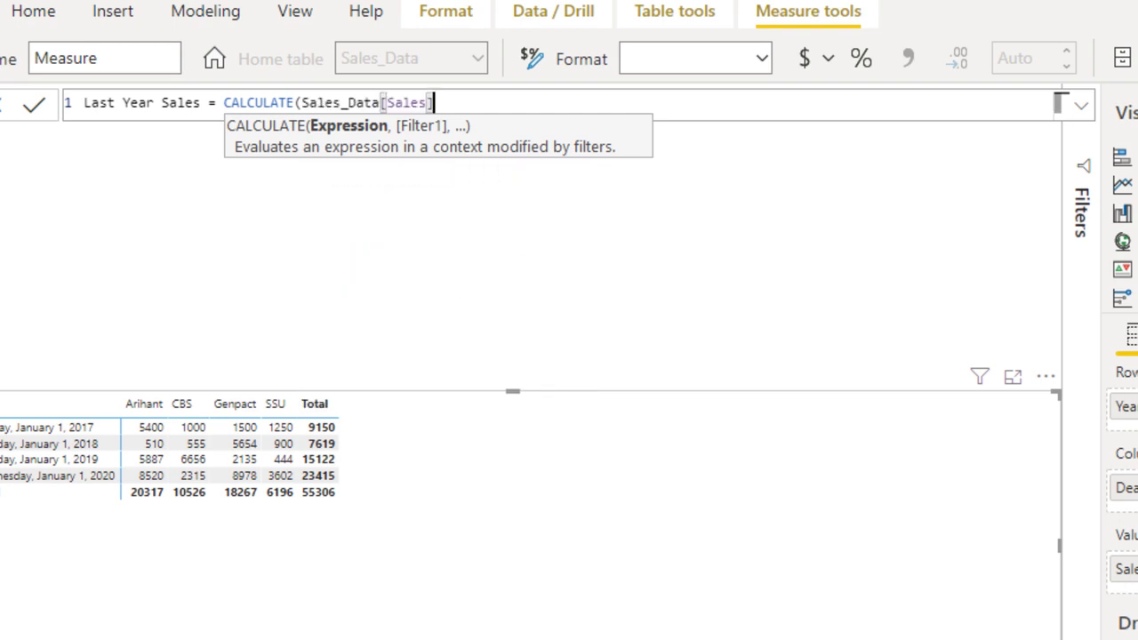
text(,d)
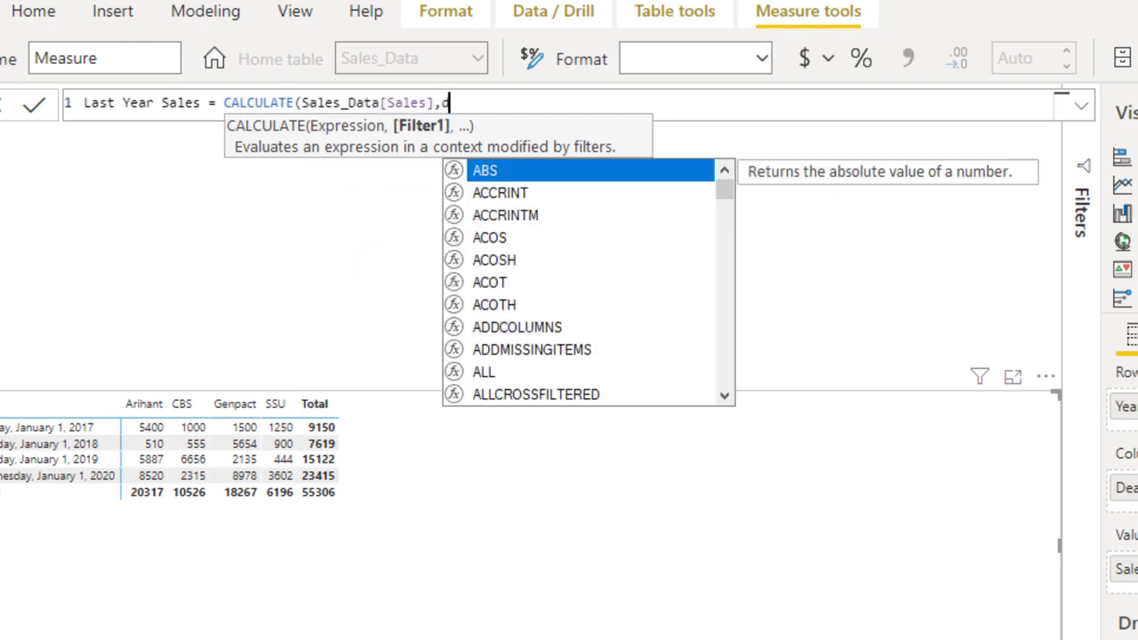
text(ateadd)
key(Tab)
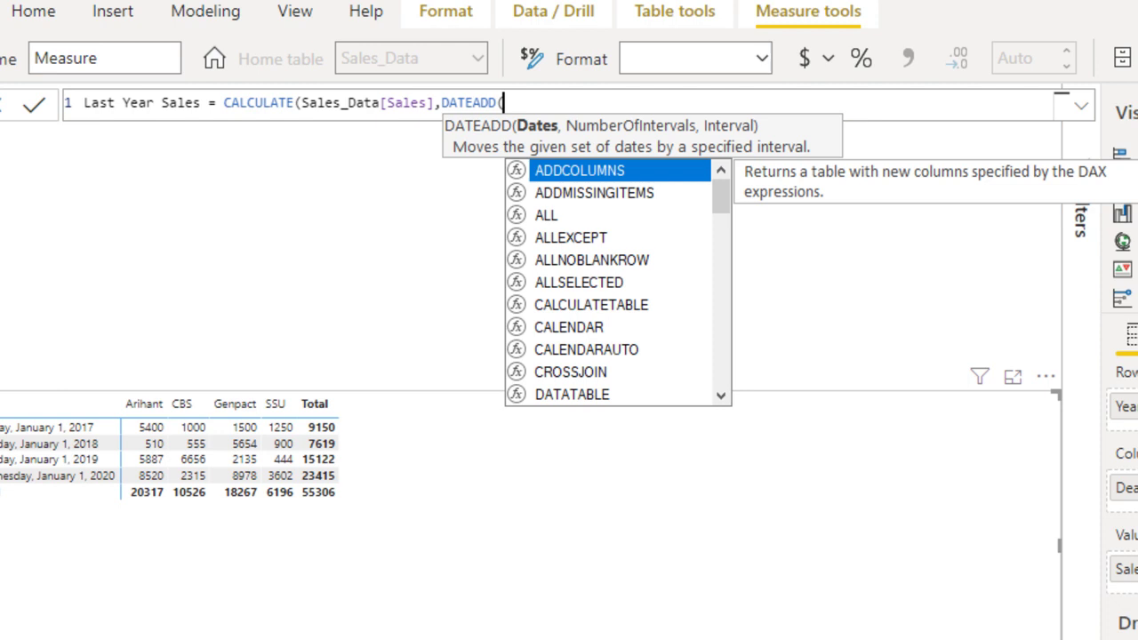
Step: Complete the DATEADD filter with Sales_Data[Year], -1 and YEAR, close the formula and commit the Last Year Sales measure
text(year)
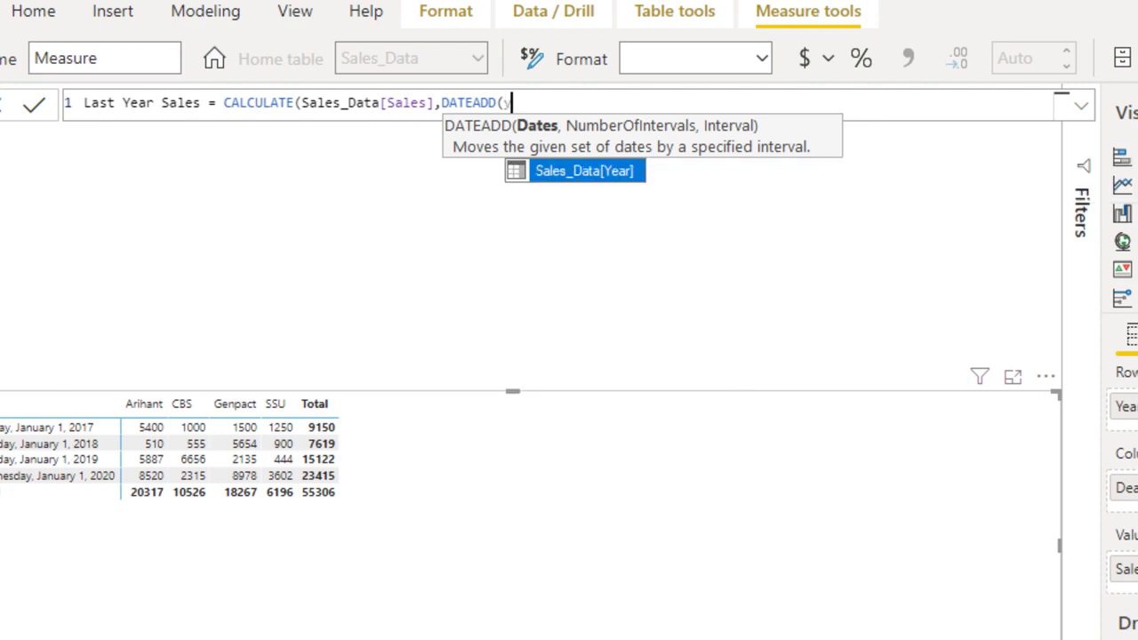
key(Tab)
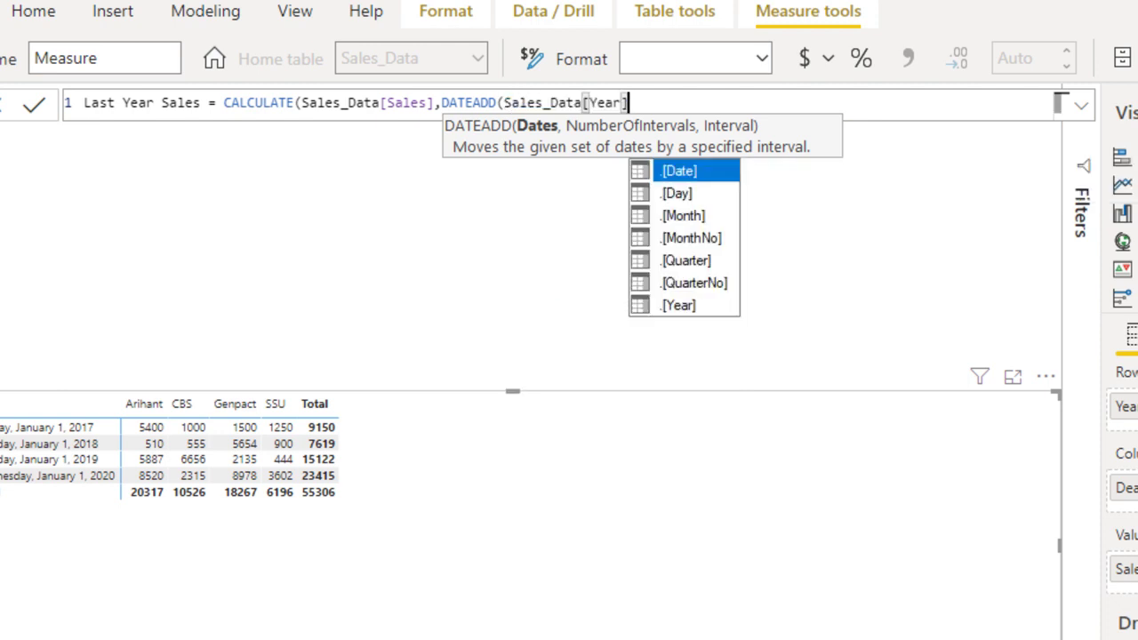
text(,)
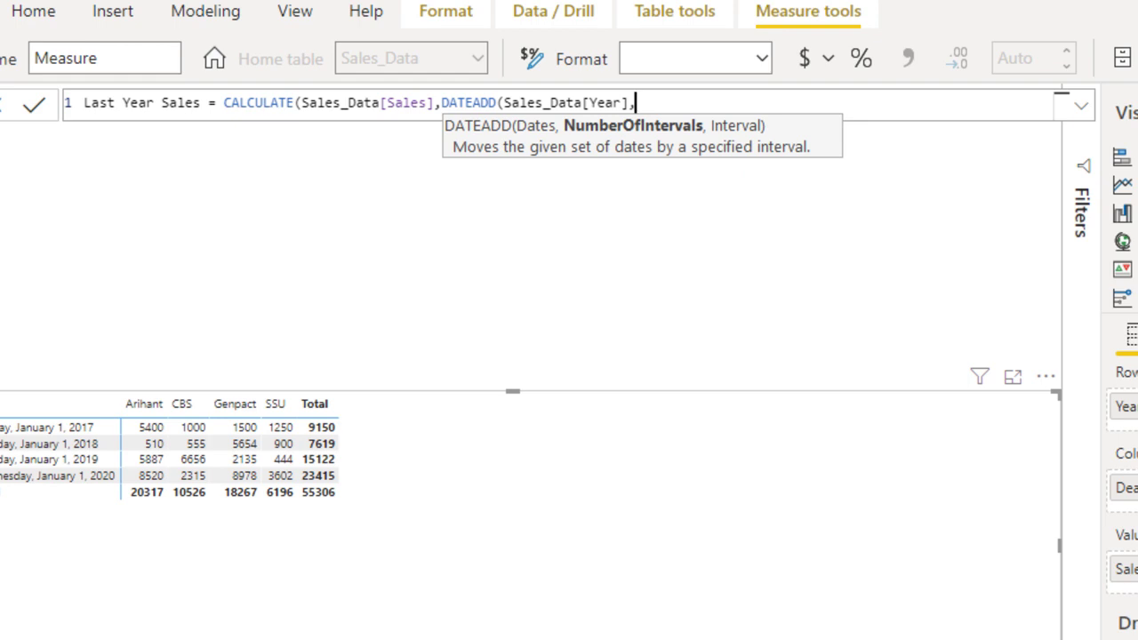
text(-1,)
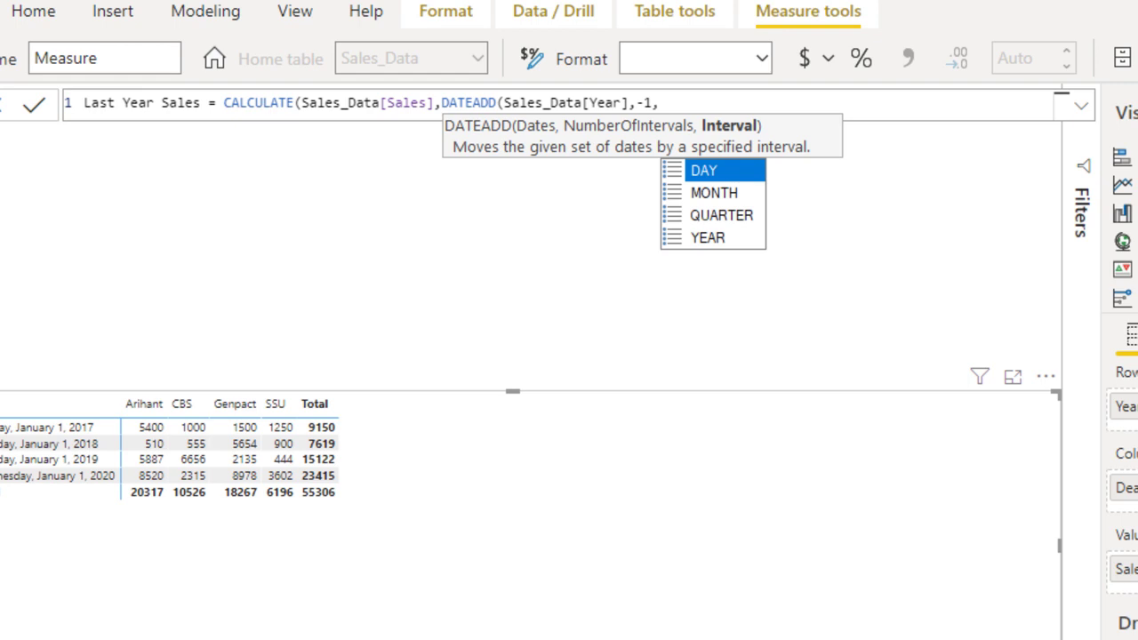
text(yea)
key(Tab)
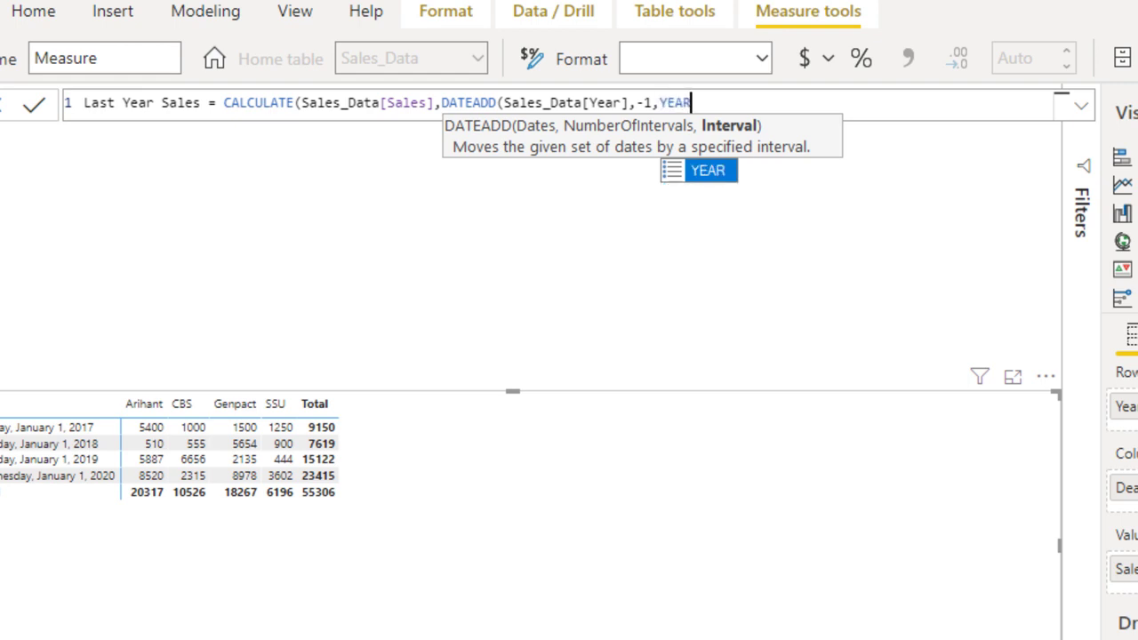
text()))
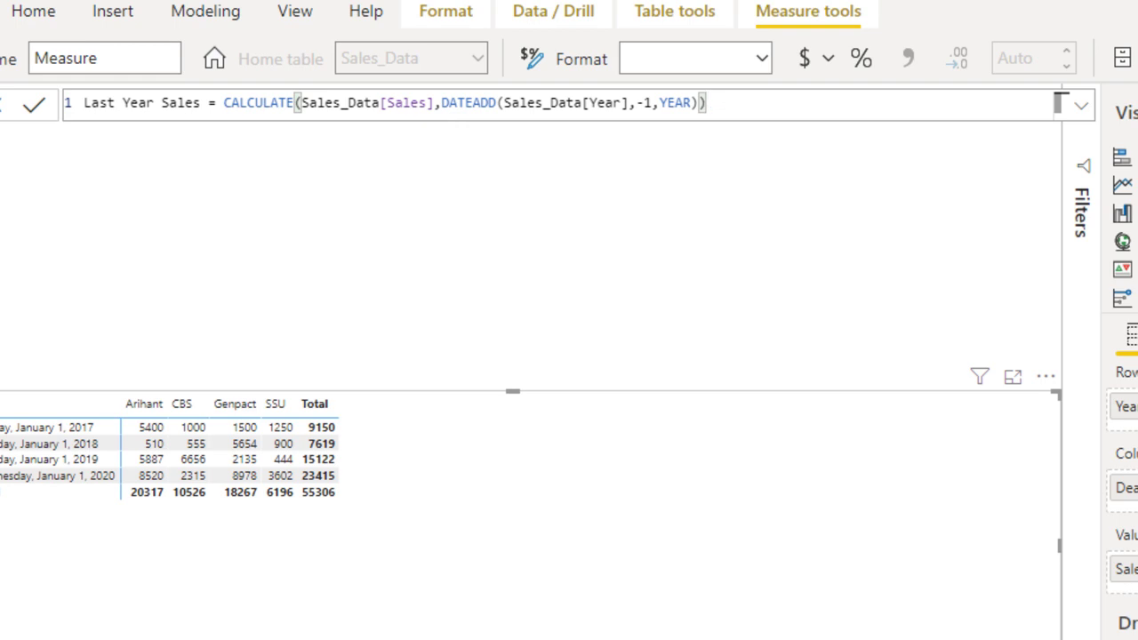
key(Return)
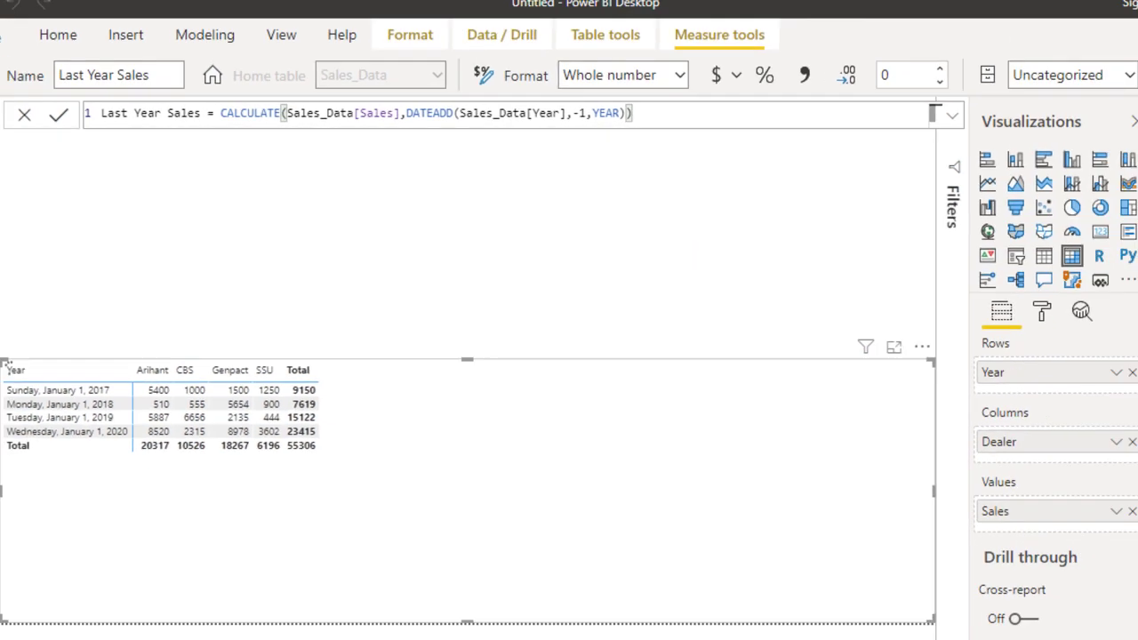
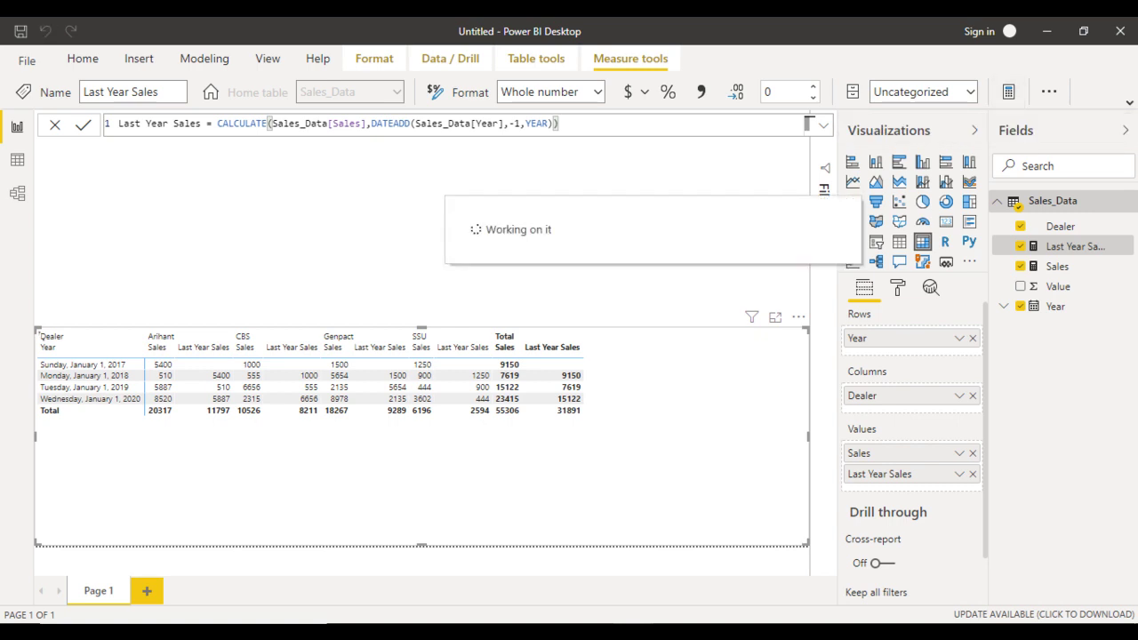
Step: Create a new measure in Sales_Data and name it % Growth
double_click(140, 123)
click(139, 123)
double_click(139, 123)
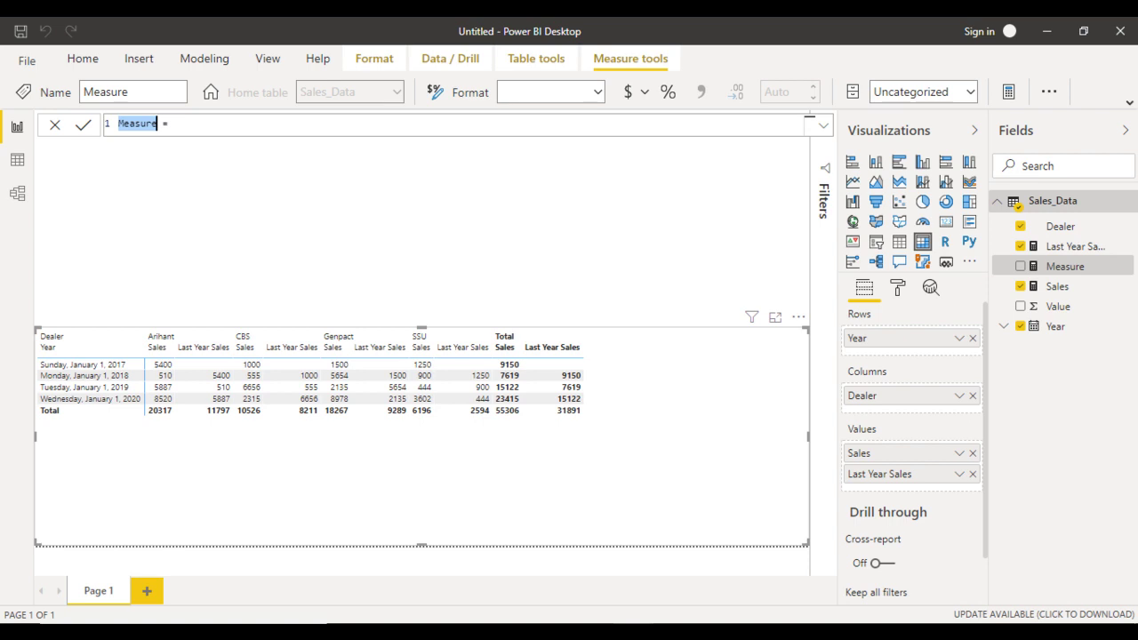
text(% Growth)
key(End)
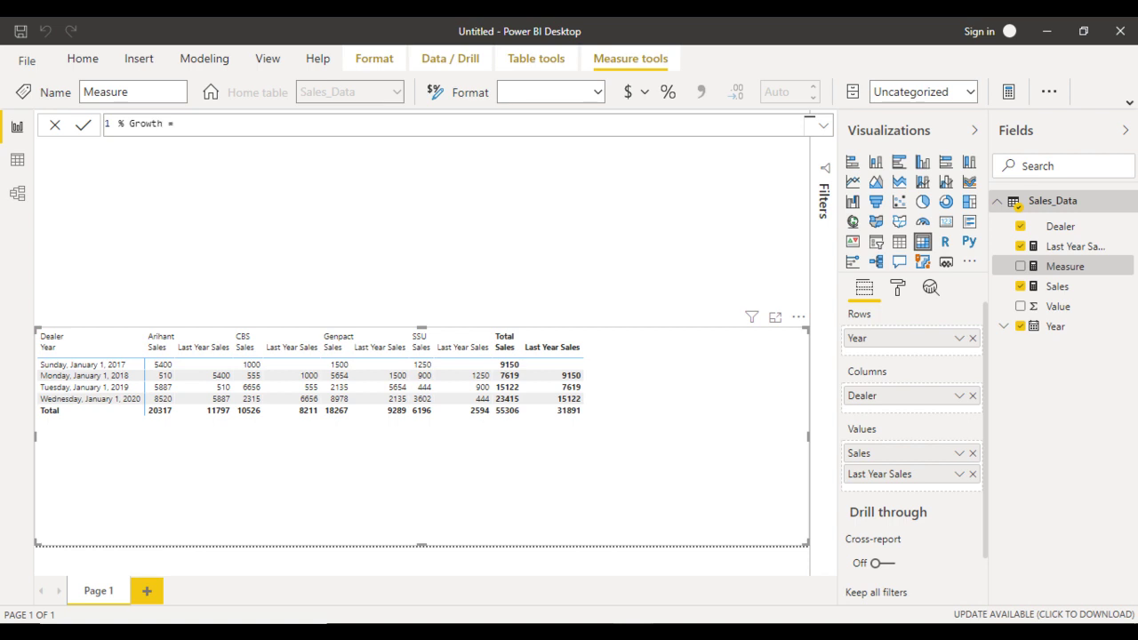
Step: Begin the % Growth formula by subtracting [Last Year Sales] from Sales_Data[Sales]
text(sale)
key(Down)
key(Tab)
text(-la)
key(Tab)
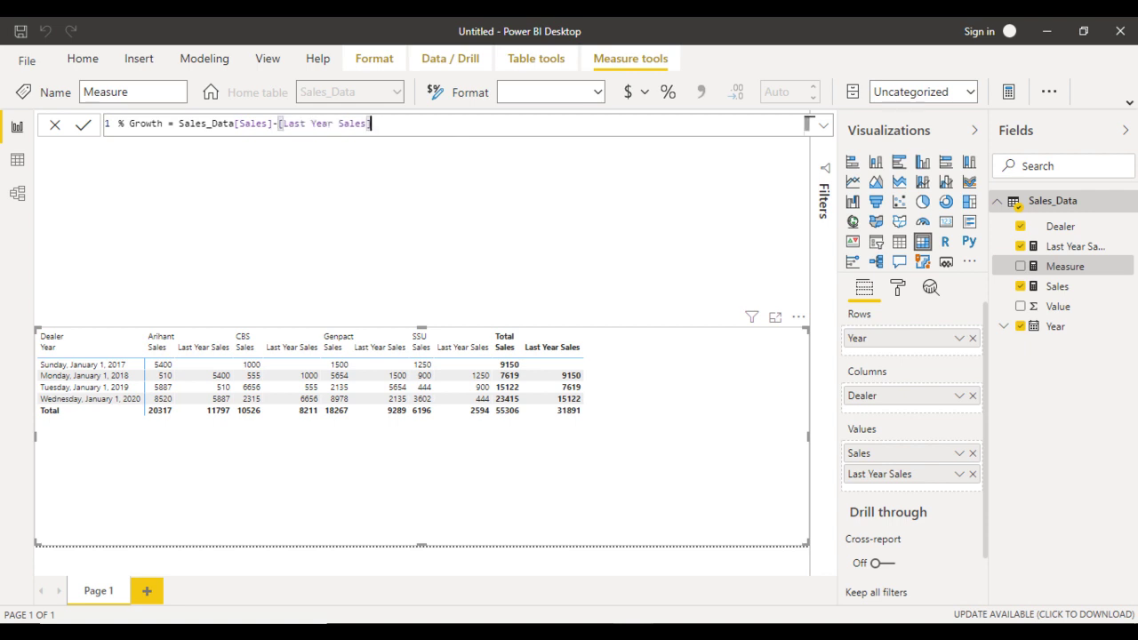
Step: Enclose the subtraction in parentheses and remove the Sales_Data prefix, making it ([Sales]-[Last Year Sales])
key(Right)
text())
key(ctrl+Left)
key(ctrl+Left)
key(ctrl+Left)
key(ctrl+Left)
key(ctrl+Left)
key(ctrl+Left)
key(ctrl+Left)
key(ctrl+shift+Left)
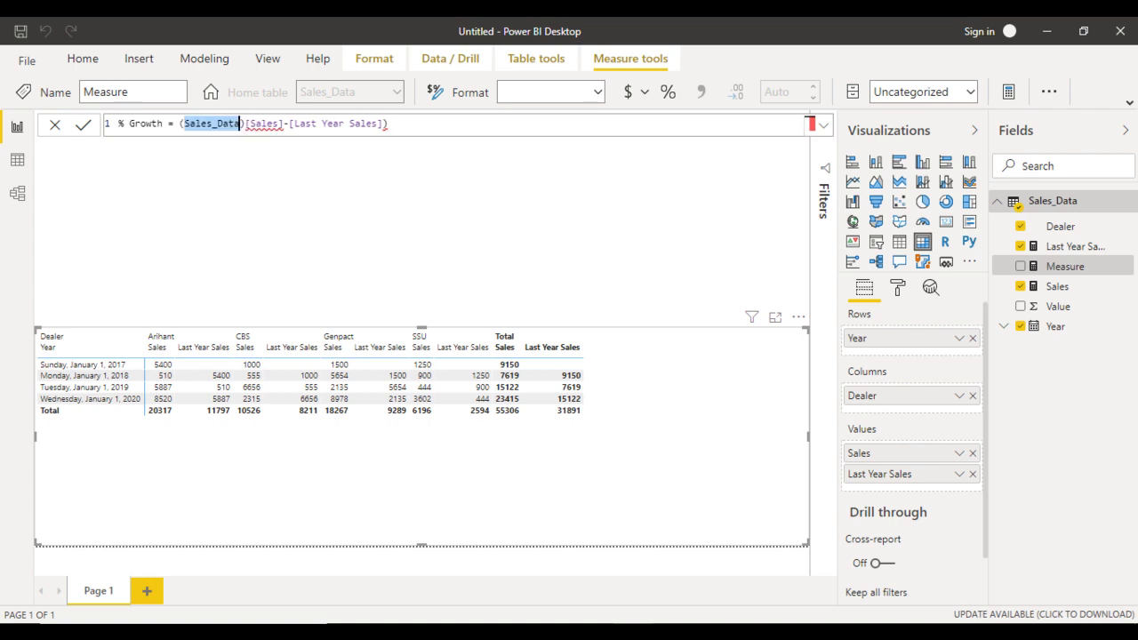
text(()
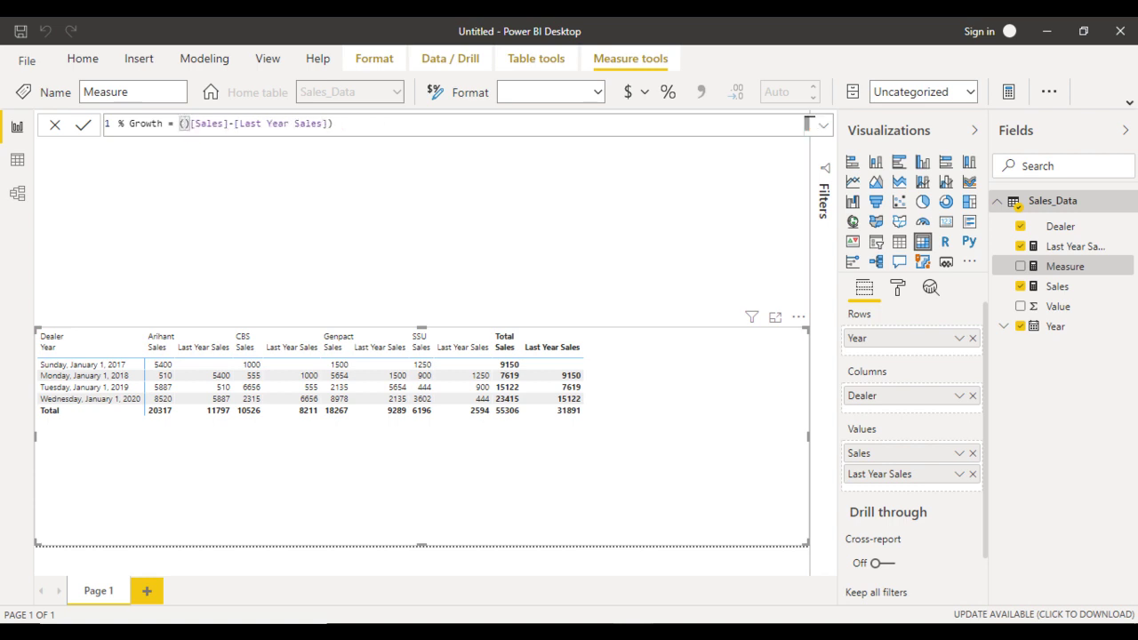
key(Delete)
key(ctrl+Right)
key(ctrl+Right)
key(ctrl+Right)
key(ctrl+Right)
key(ctrl+Right)
key(End)
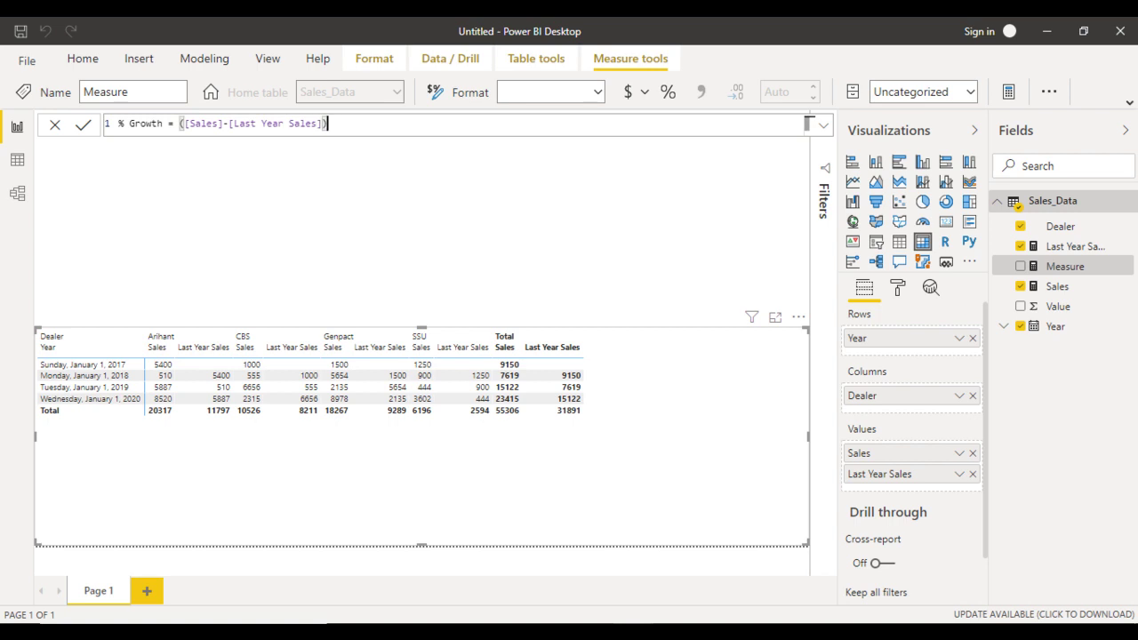
Step: Complete the % Growth formula with *100/[Last Year Sales] and add the measure to the matrix values below Last Year Sales
text(*100/la)
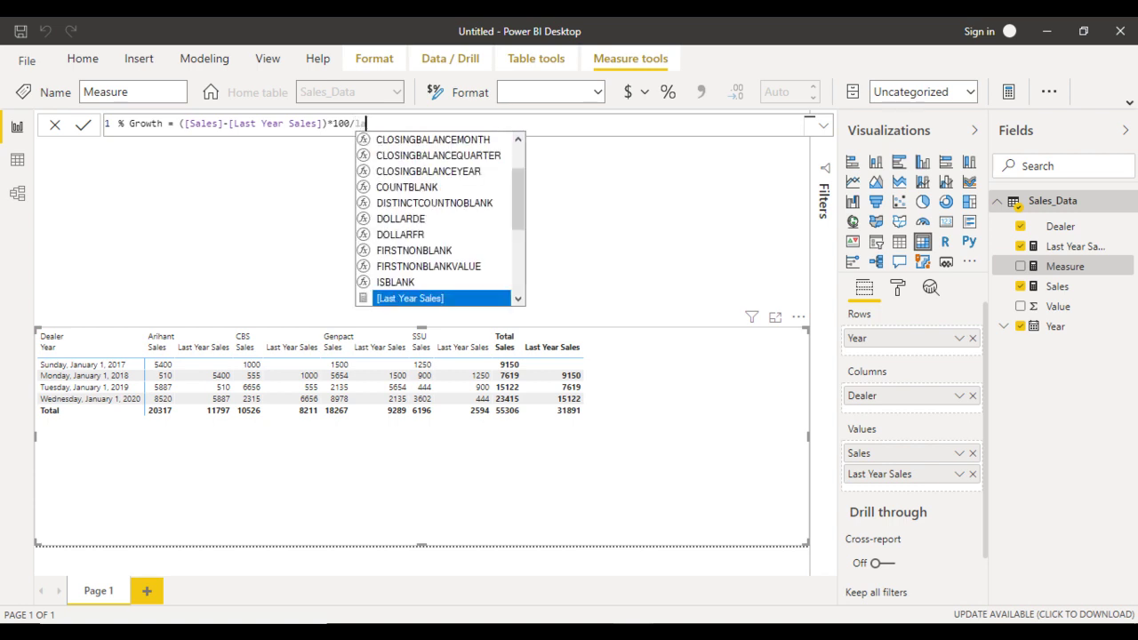
key(Tab)
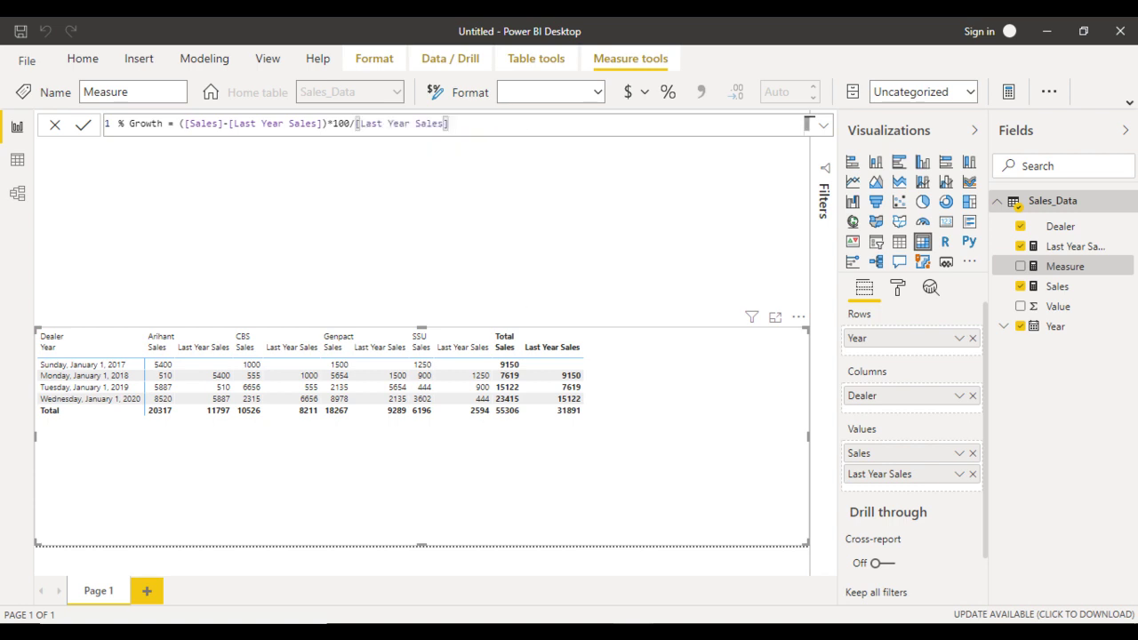
key(Return)
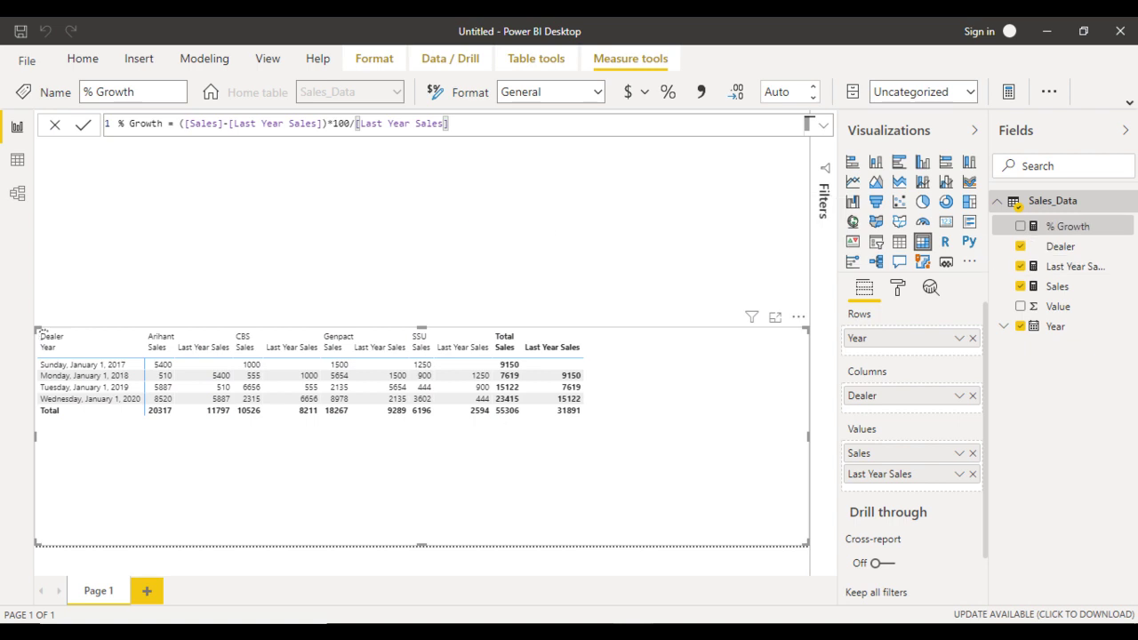
drag(1067, 226, 880, 485)
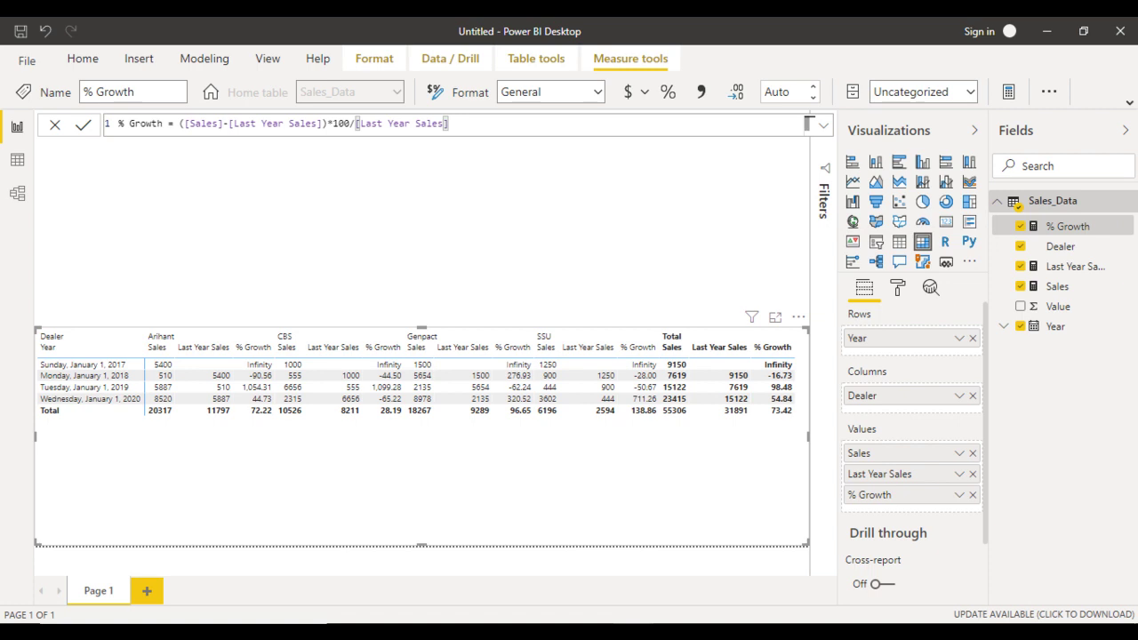
Step: Wrap the % Growth formula in IF([Last Year Sales]=0,0, ...) so that it returns 0 without prior-year sales, and commit it
drag(449, 123, 355, 124)
key(ctrl+c)
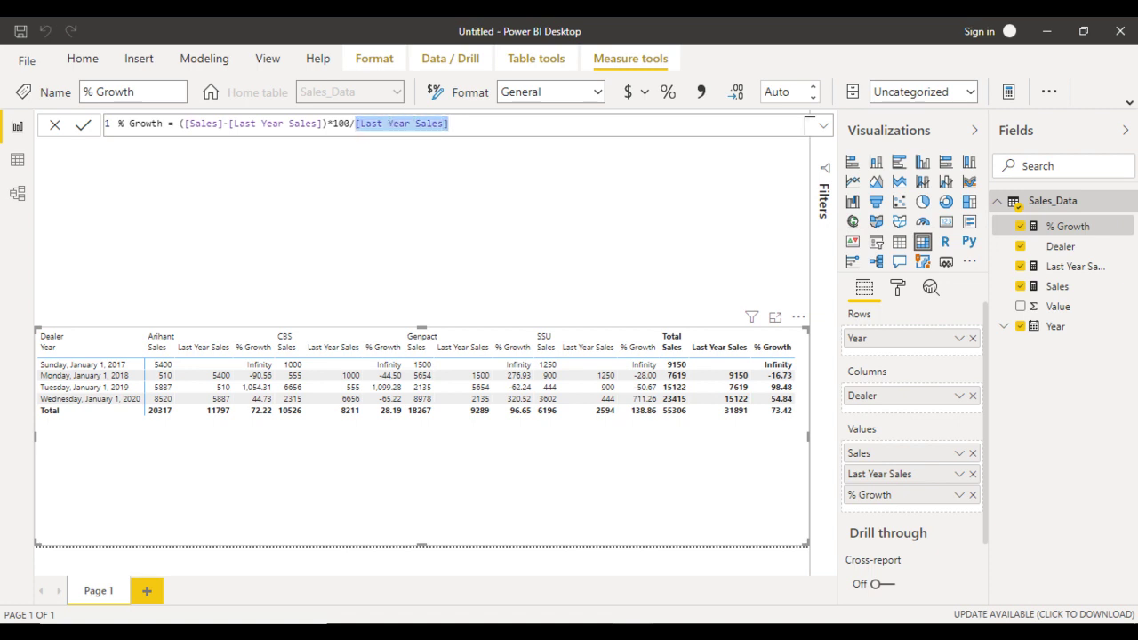
click(171, 124)
text(IF()
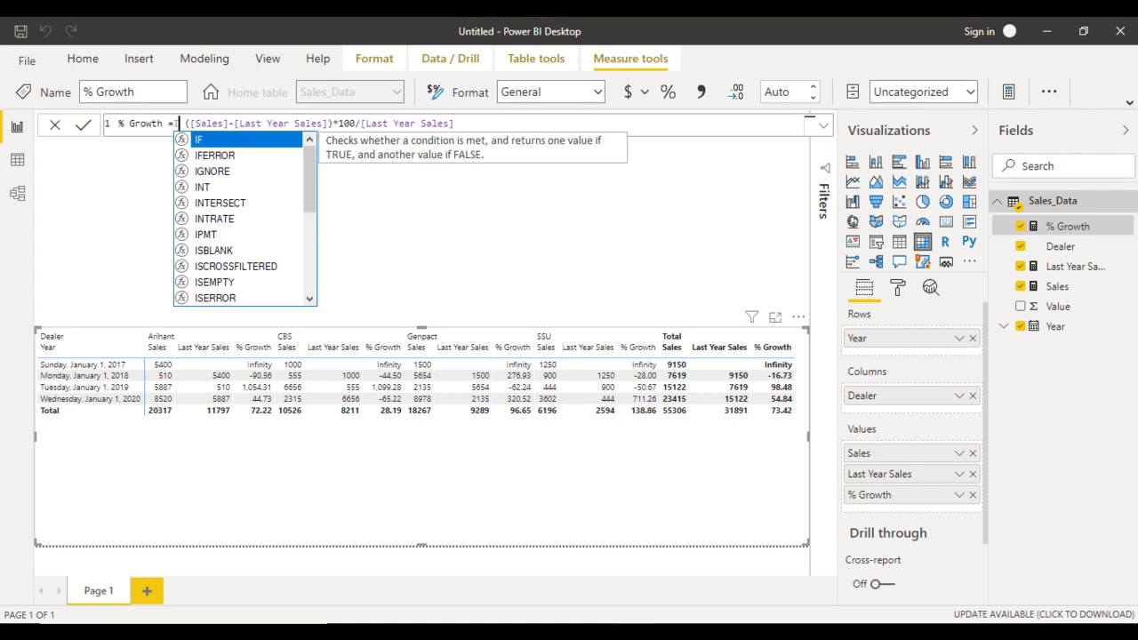
key(ctrl+v)
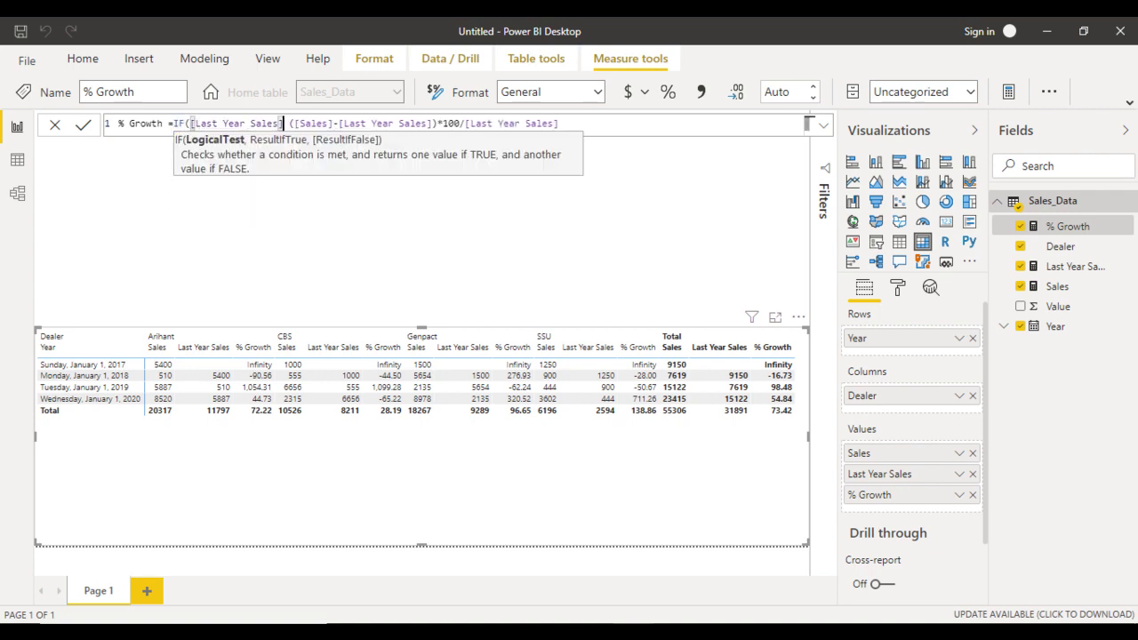
text(=0,0)
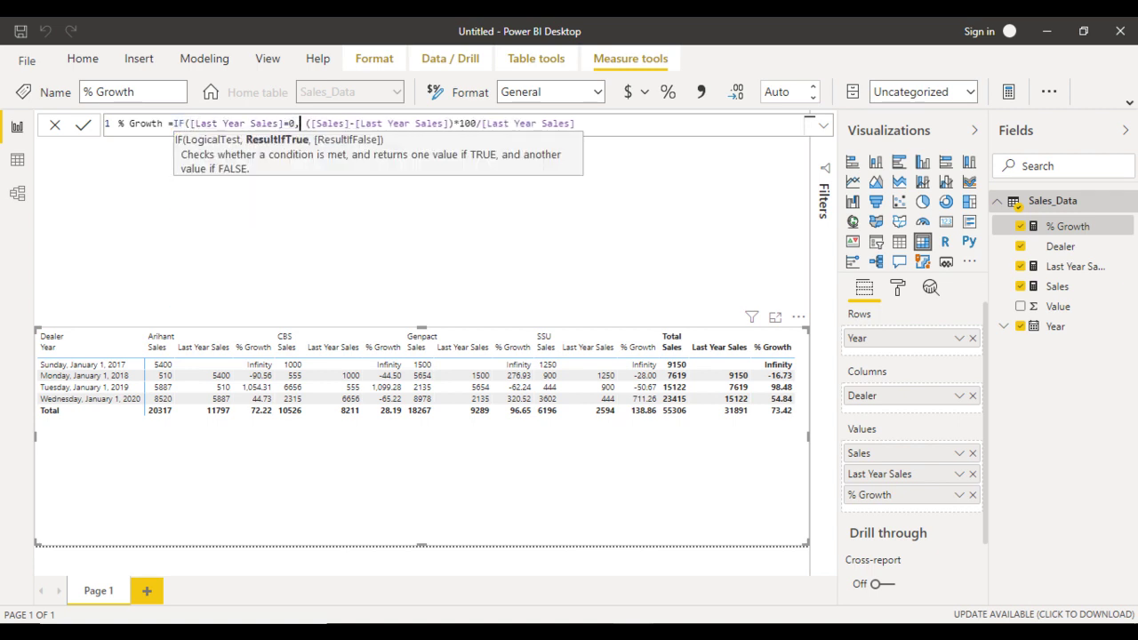
text(,)
key(End)
text())
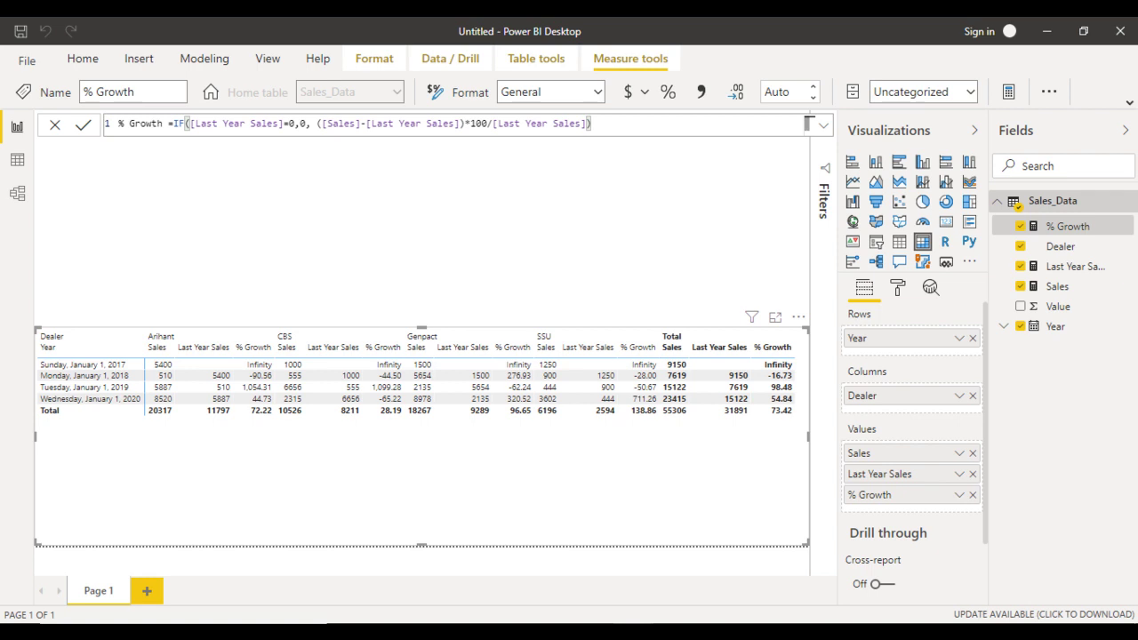
key(Return)
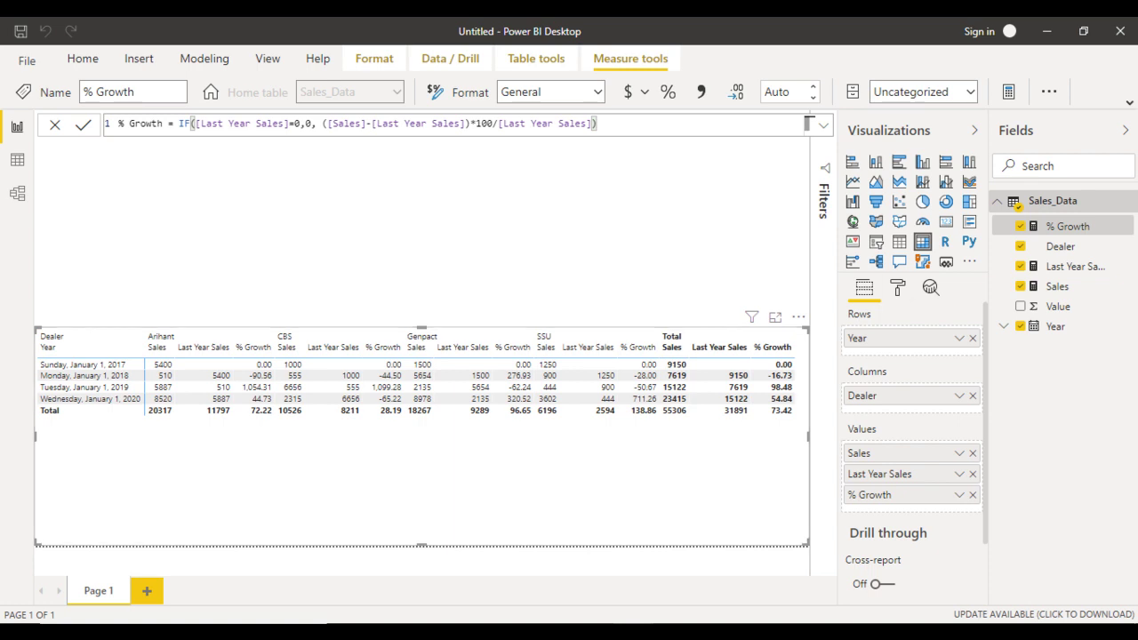
Step: Apply the Bold header style to the matrix
click(897, 287)
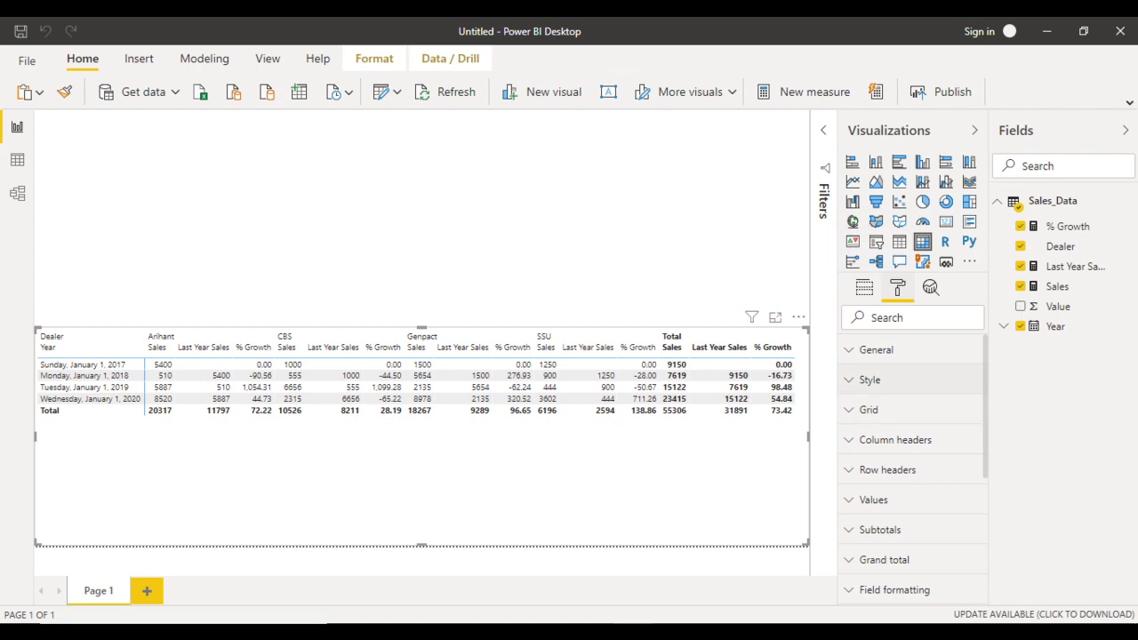
click(870, 379)
click(911, 428)
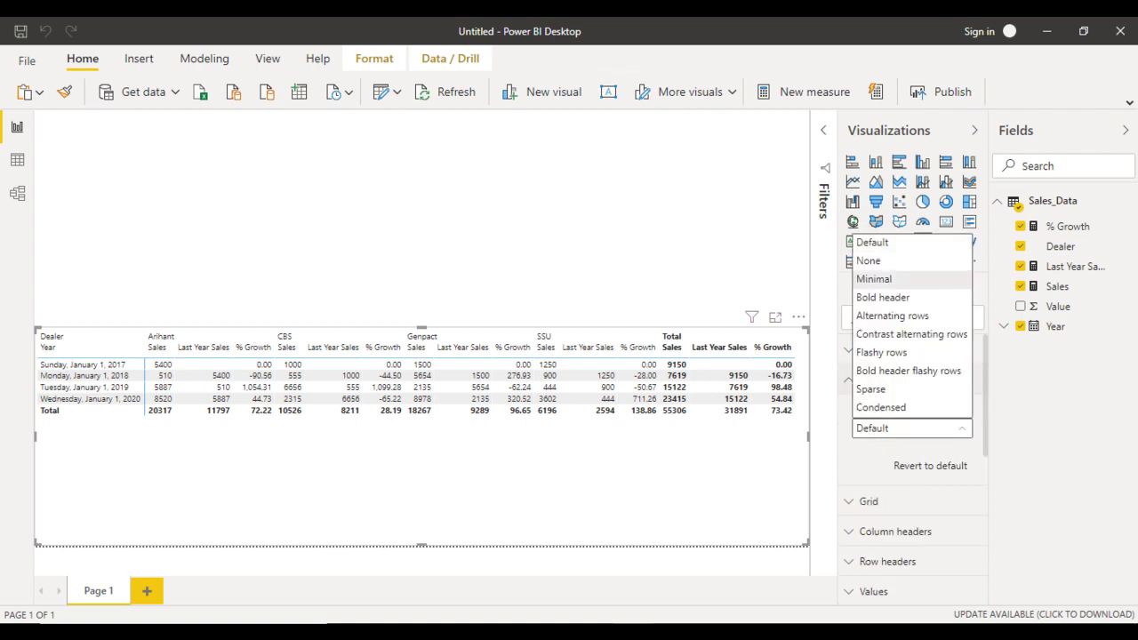
click(883, 297)
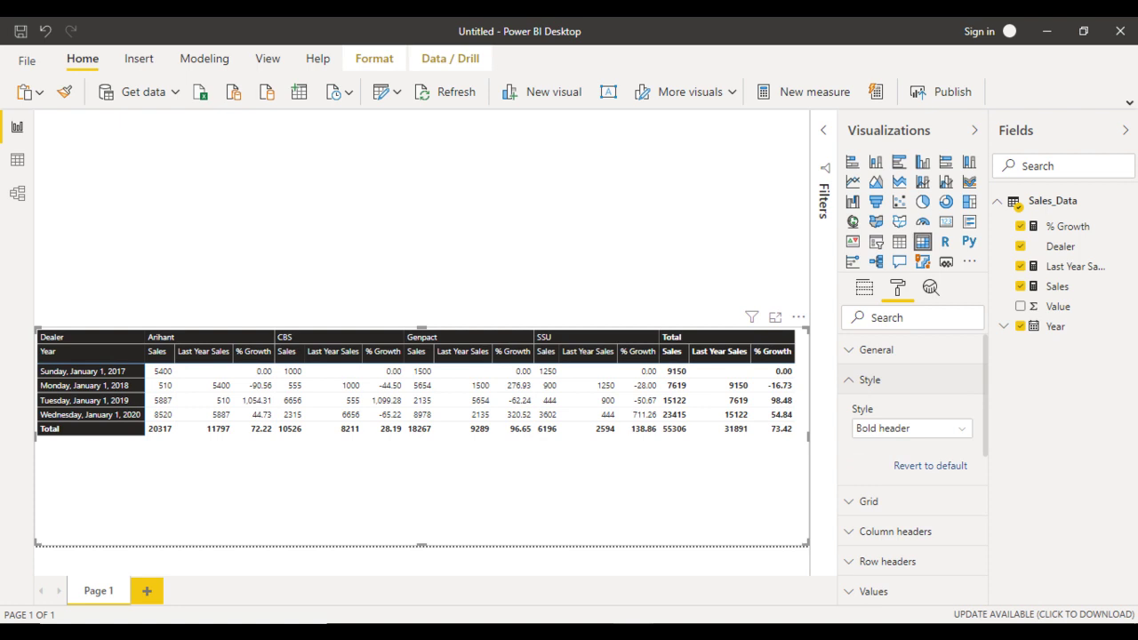
Step: Open the matrix's conditional formatting settings
click(870, 380)
scroll(912, 379, down, 3)
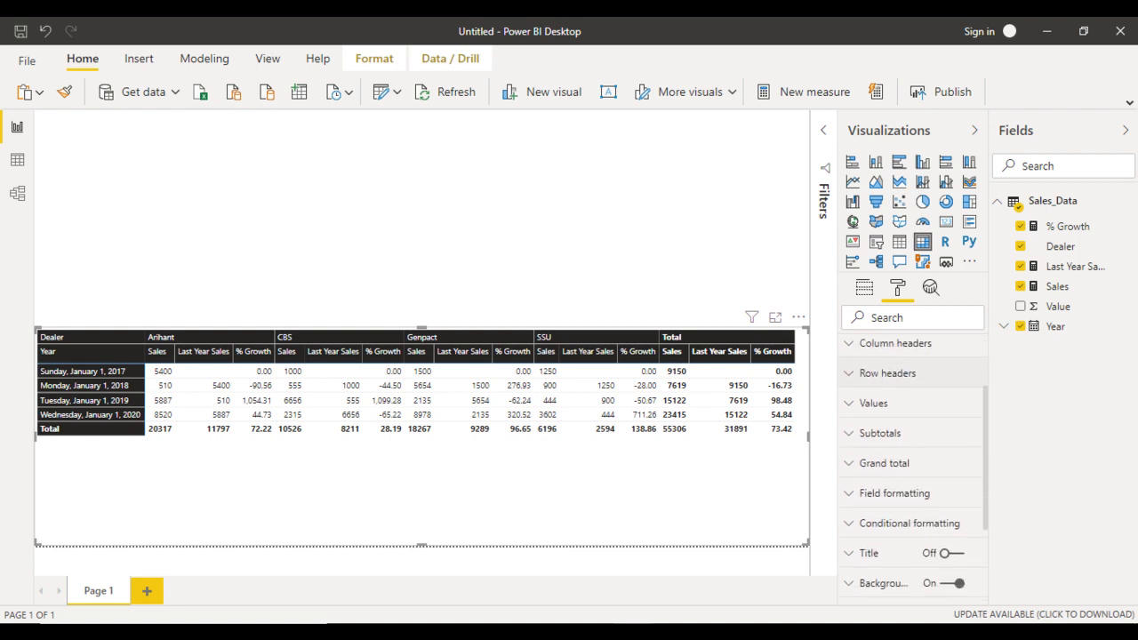
scroll(912, 374, down, 1)
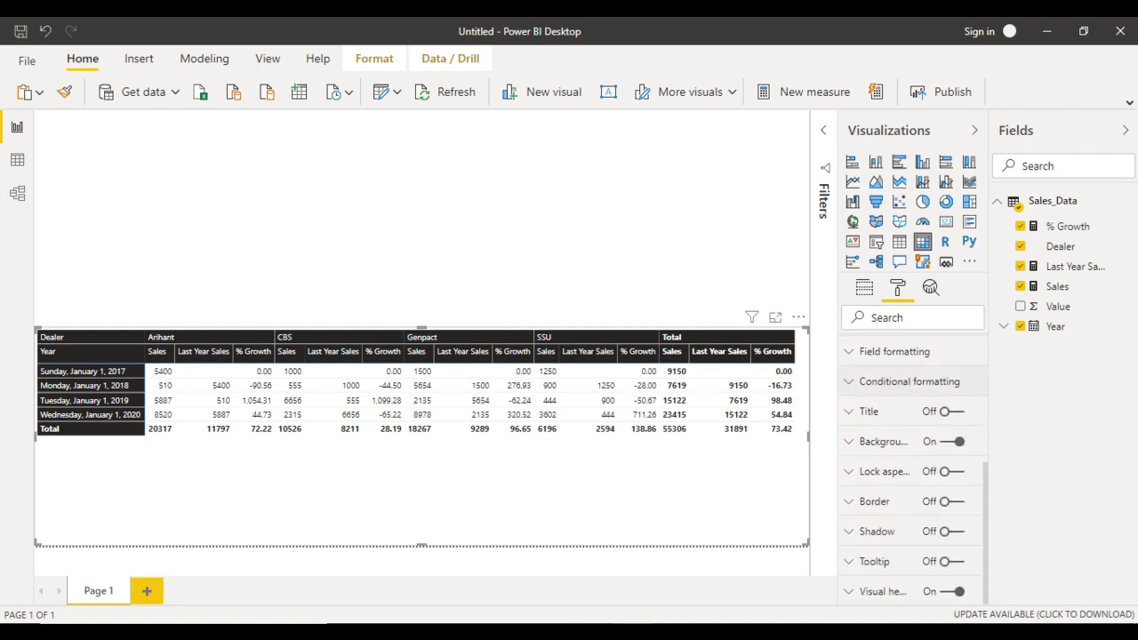
click(909, 382)
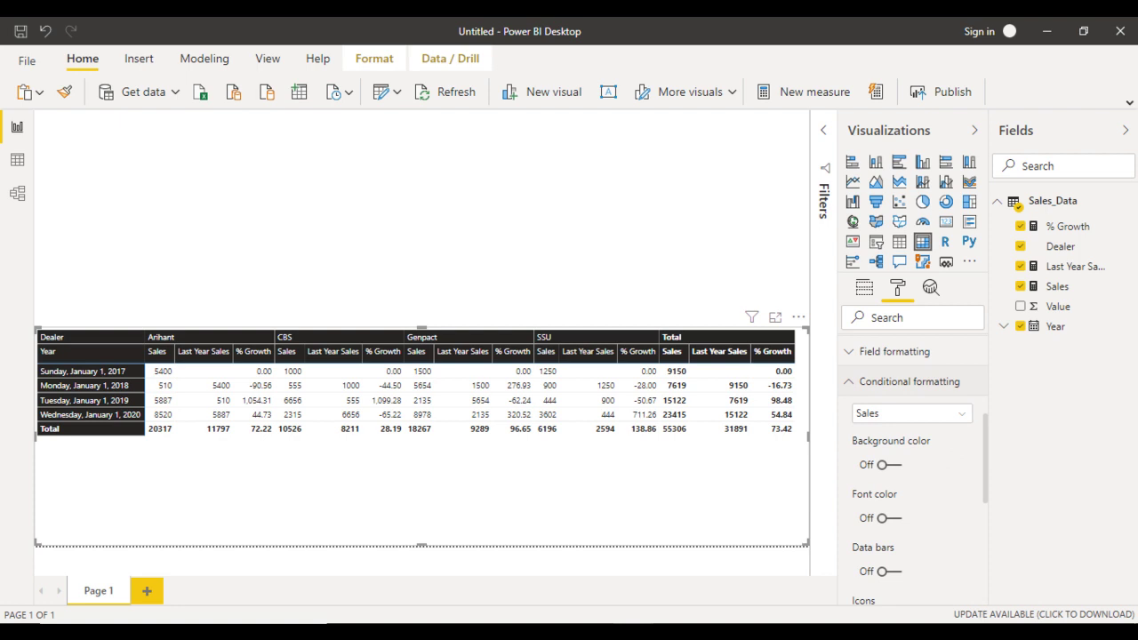
click(886, 465)
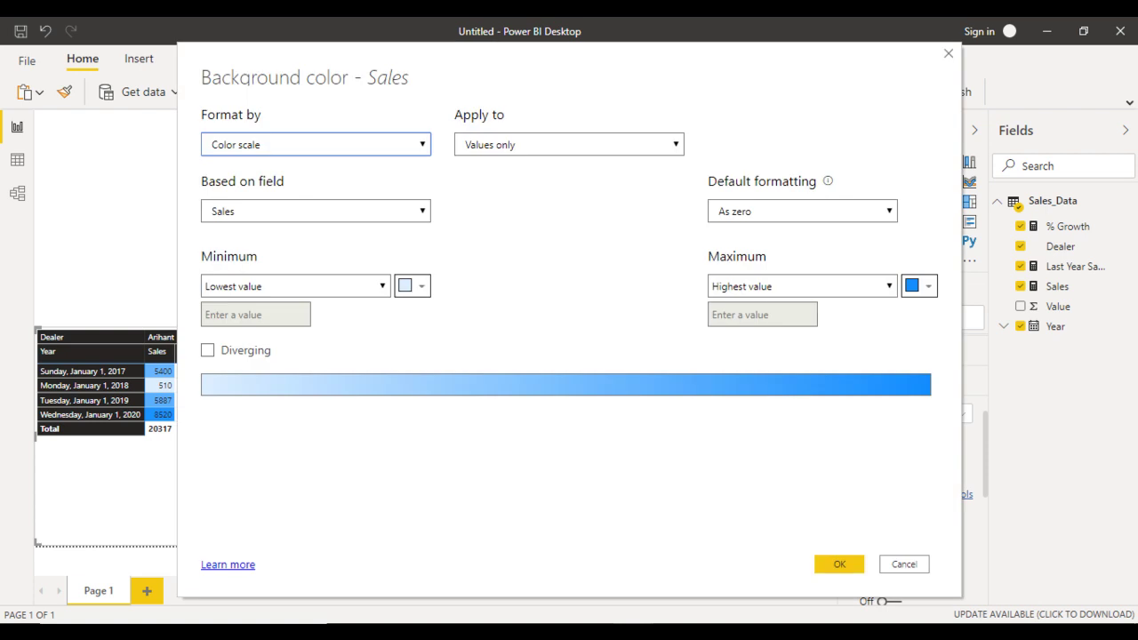
click(948, 53)
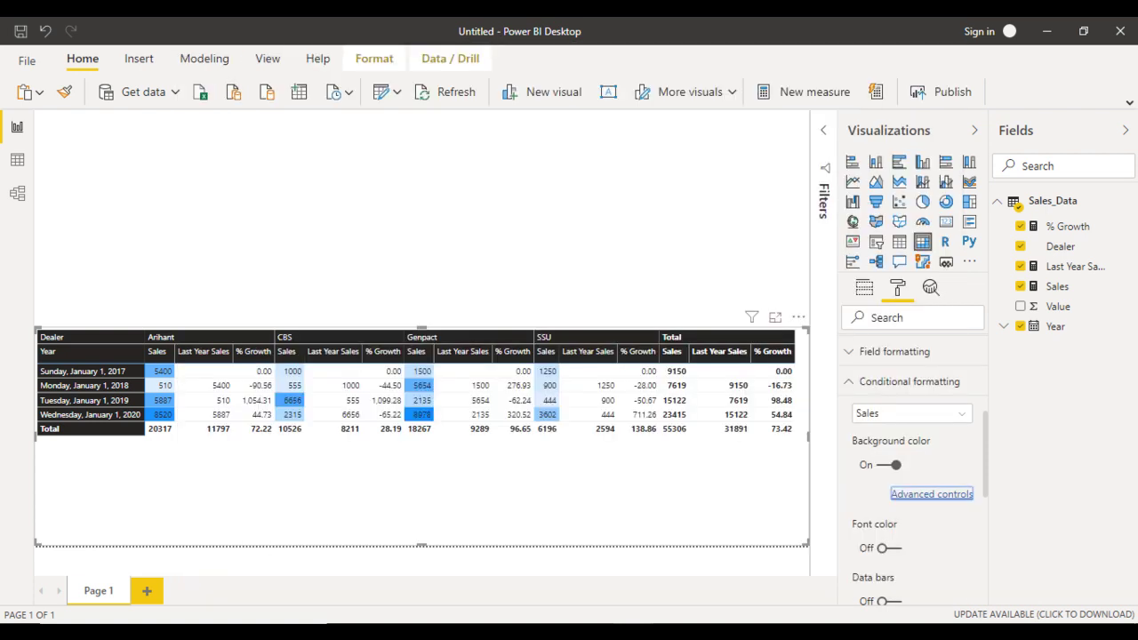
click(889, 465)
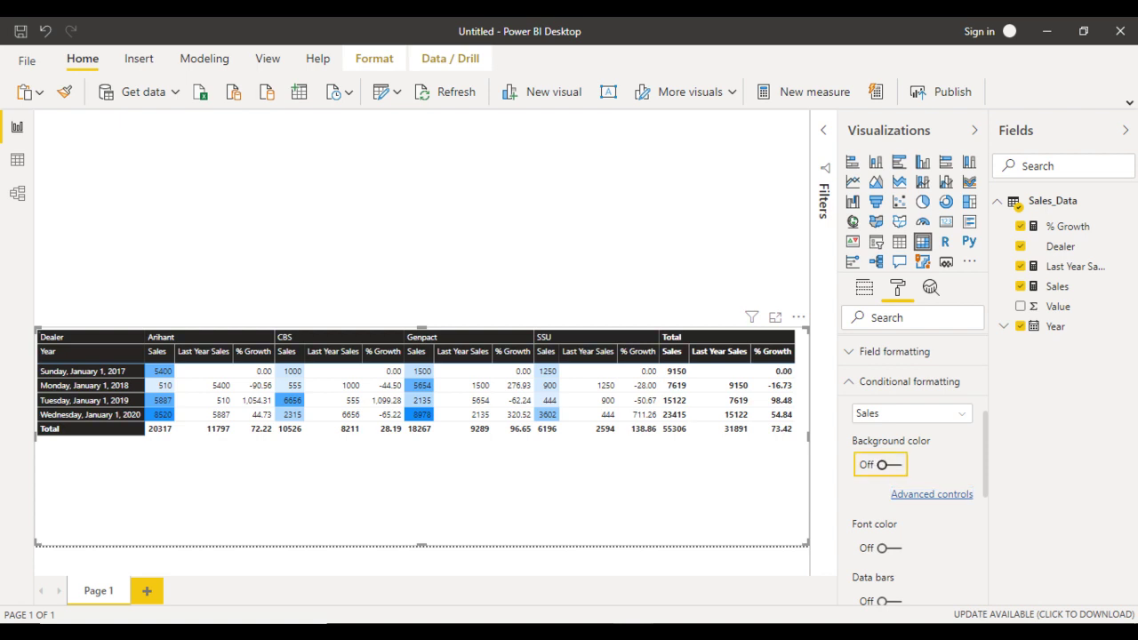
Step: Turn on background color conditional formatting for the % Growth values and set it to format by Rules
click(910, 413)
click(885, 471)
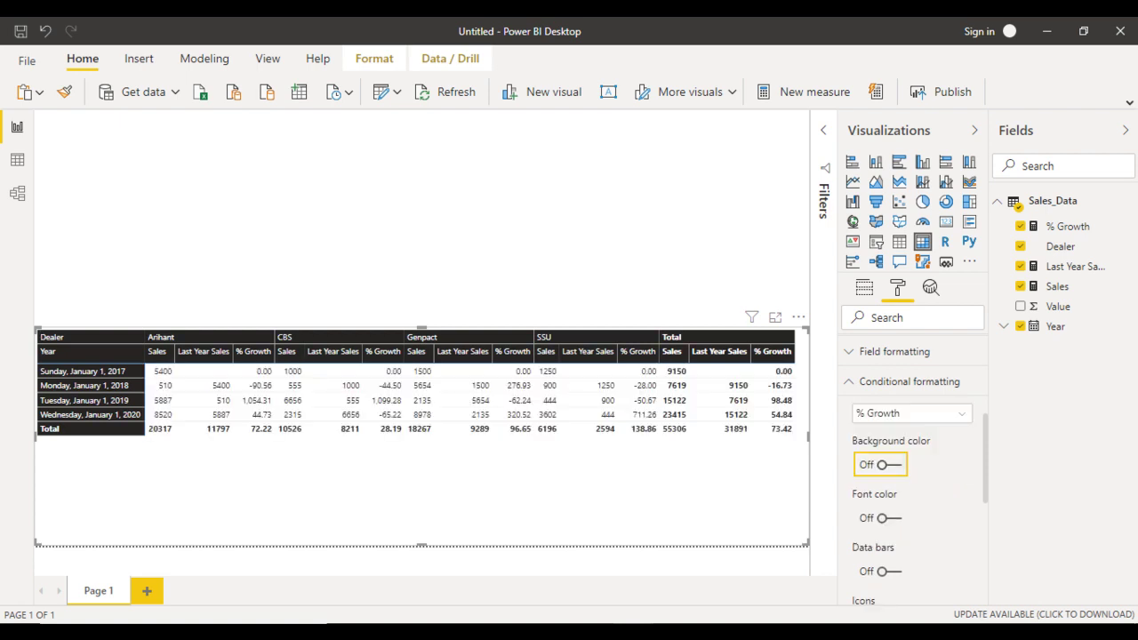
click(880, 464)
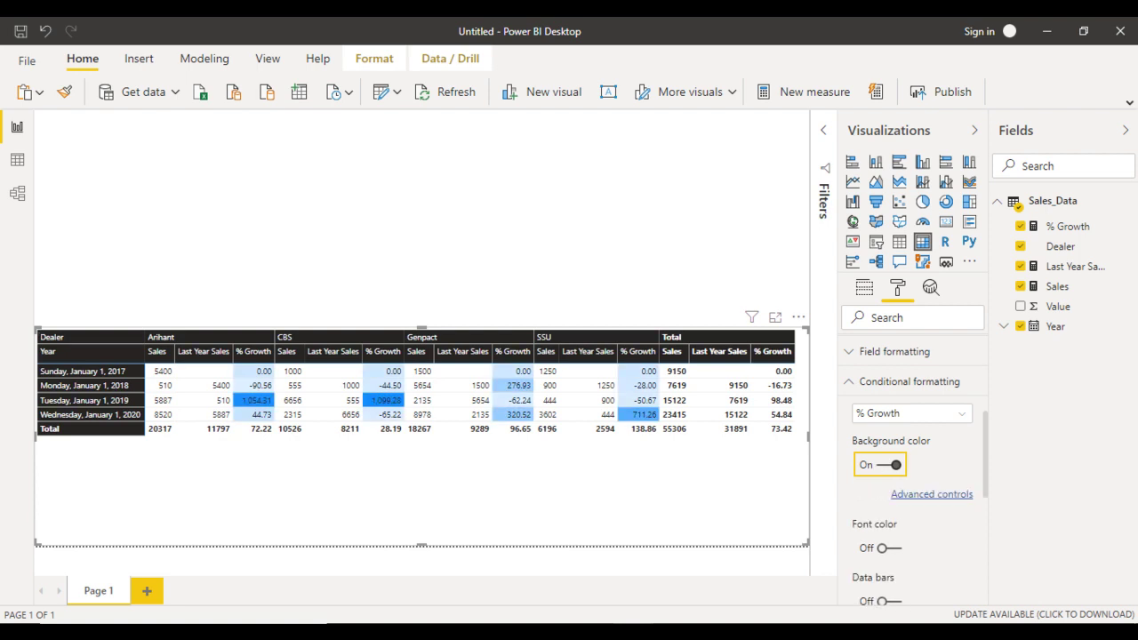
click(925, 495)
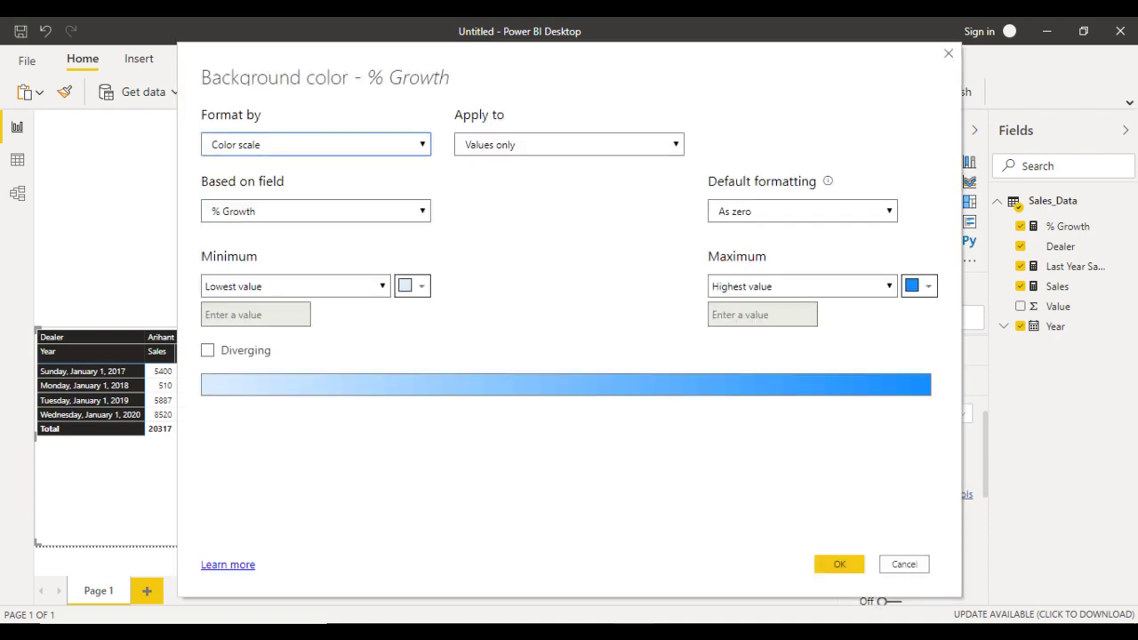
click(316, 145)
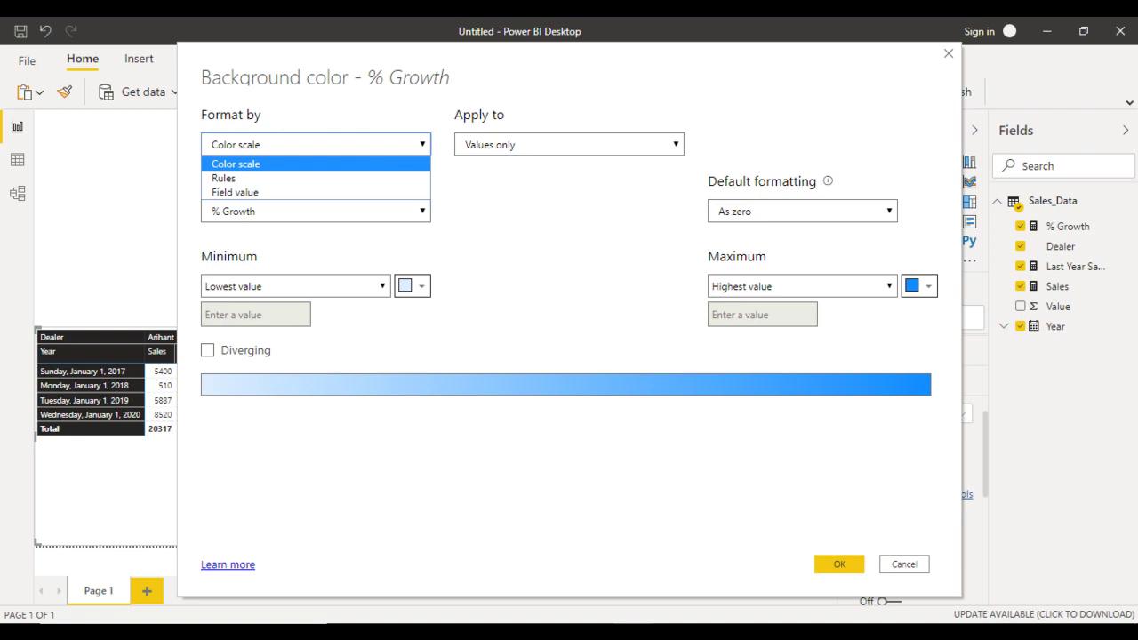
click(315, 178)
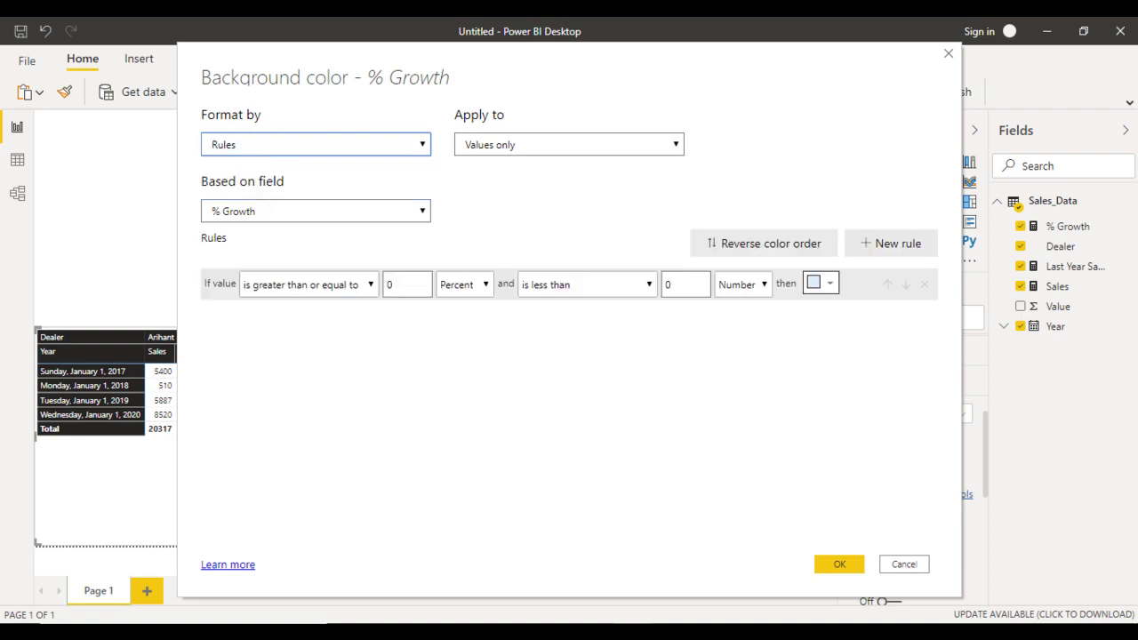
Step: Set the first rule's range to greater than or equal to -99999 (Number) and less than or equal to 0 (Number)
double_click(390, 285)
text(-99999)
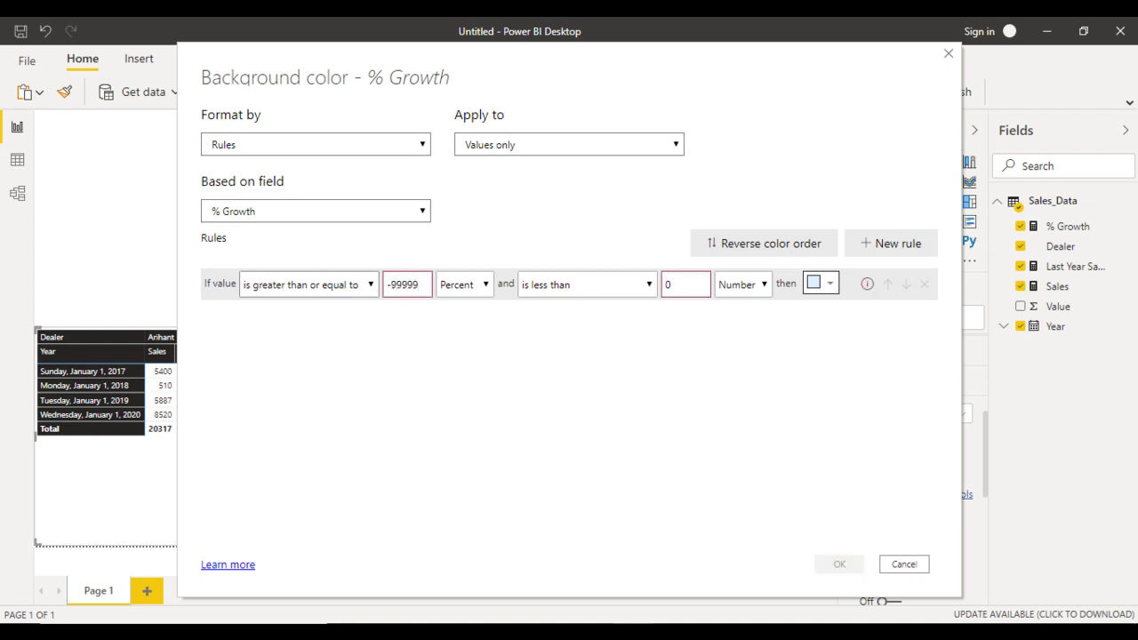
click(464, 285)
click(459, 305)
click(670, 285)
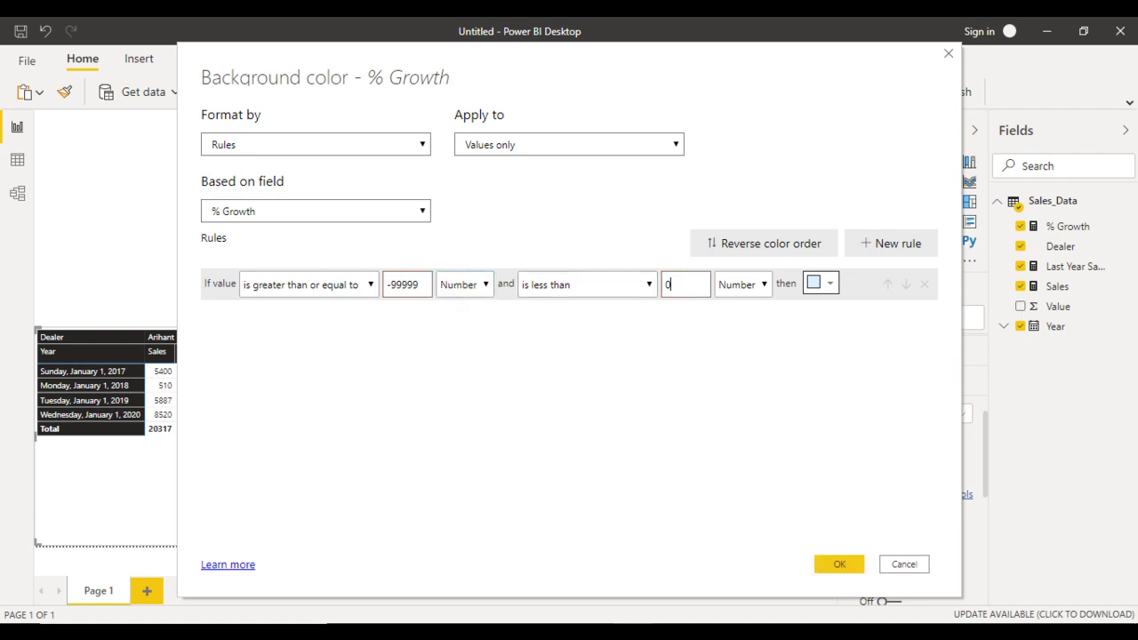
click(586, 284)
click(587, 319)
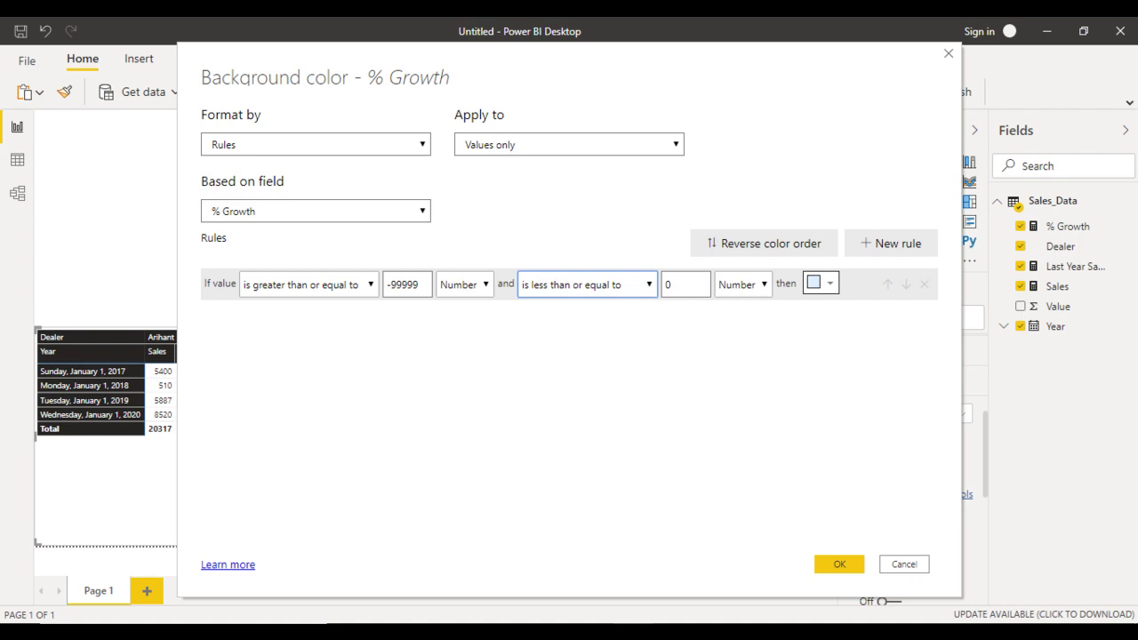
Step: Set the first rule's background color to a custom red
click(829, 283)
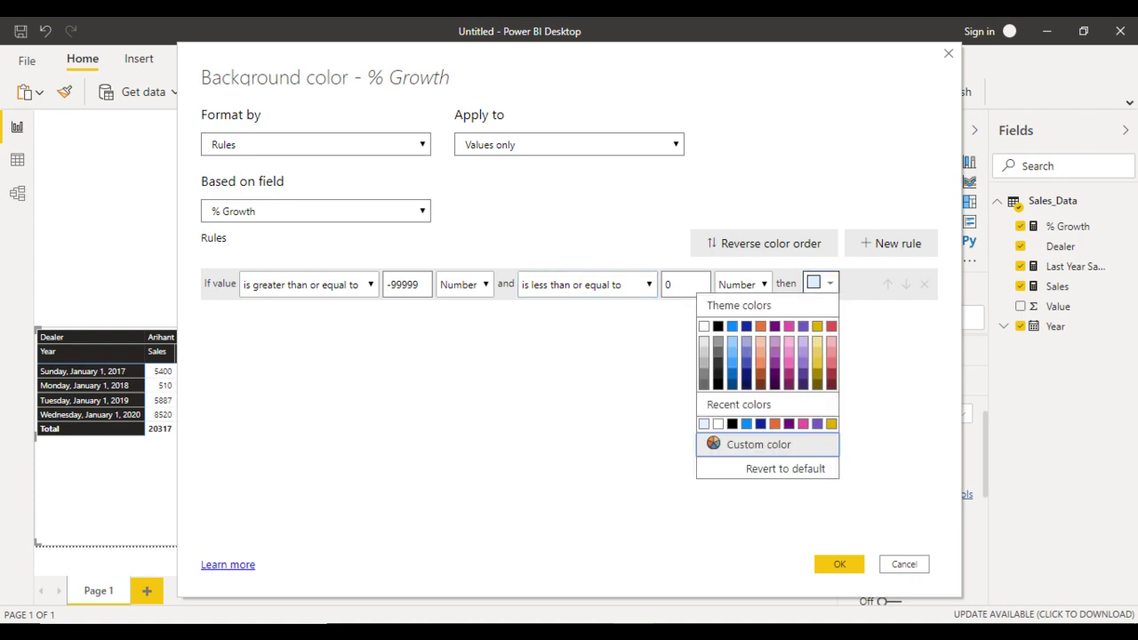
click(759, 444)
click(703, 300)
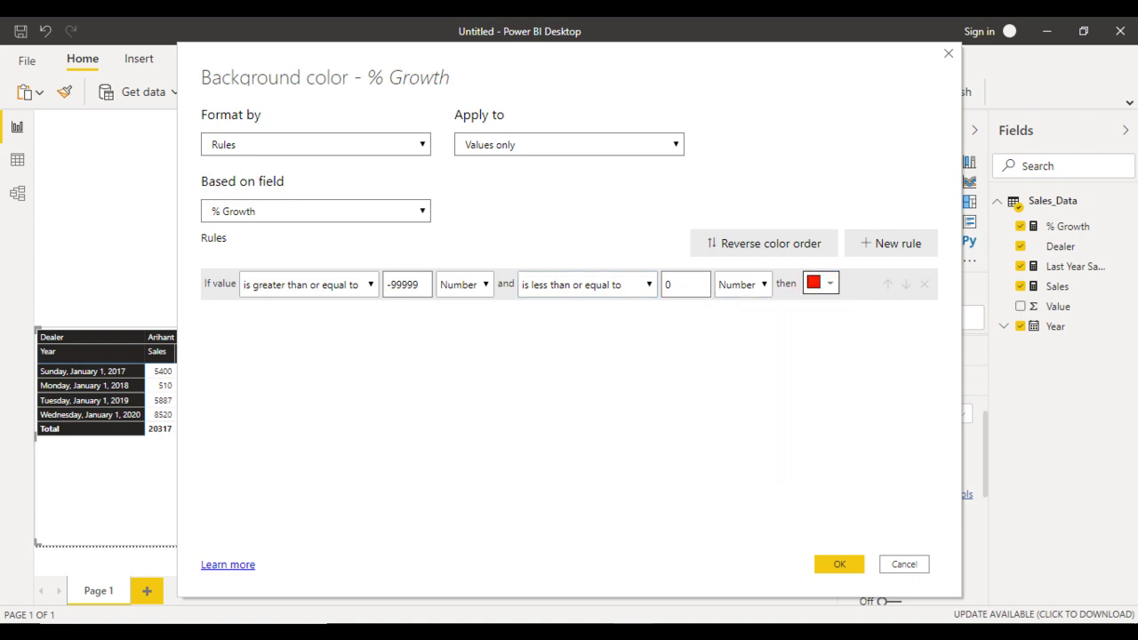
Step: Add a second rule for values greater than or equal to 1 (Number) and less than 999999999 (Number)
click(890, 243)
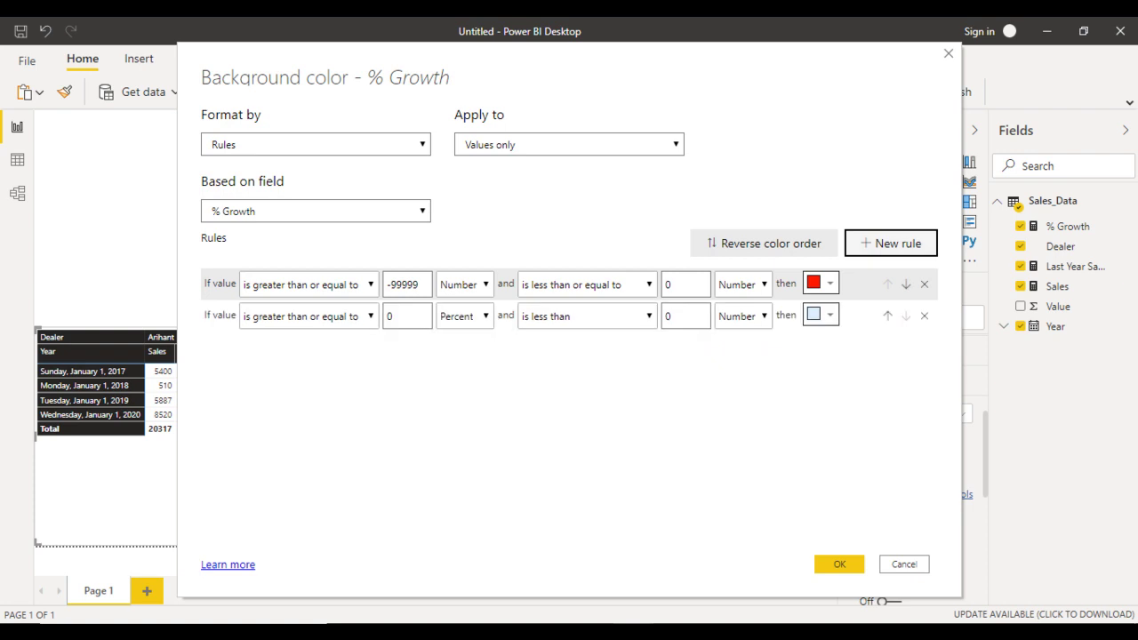
double_click(389, 316)
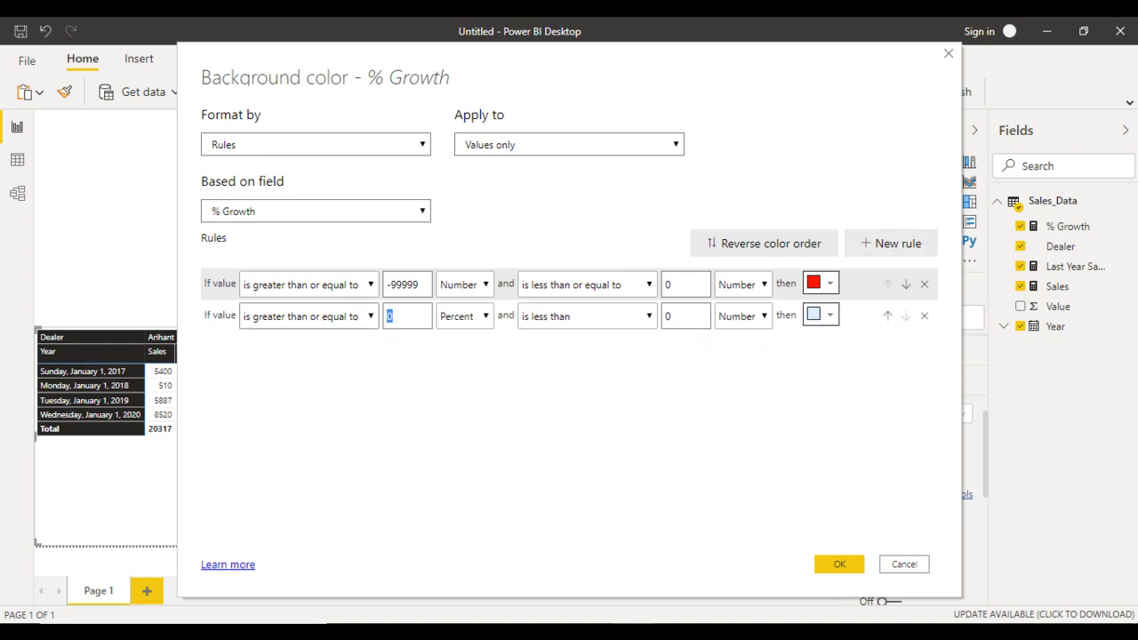
text(0)
key(BackSpace)
text(1)
click(464, 316)
click(459, 337)
click(685, 316)
drag(685, 315, 656, 316)
text(999999999)
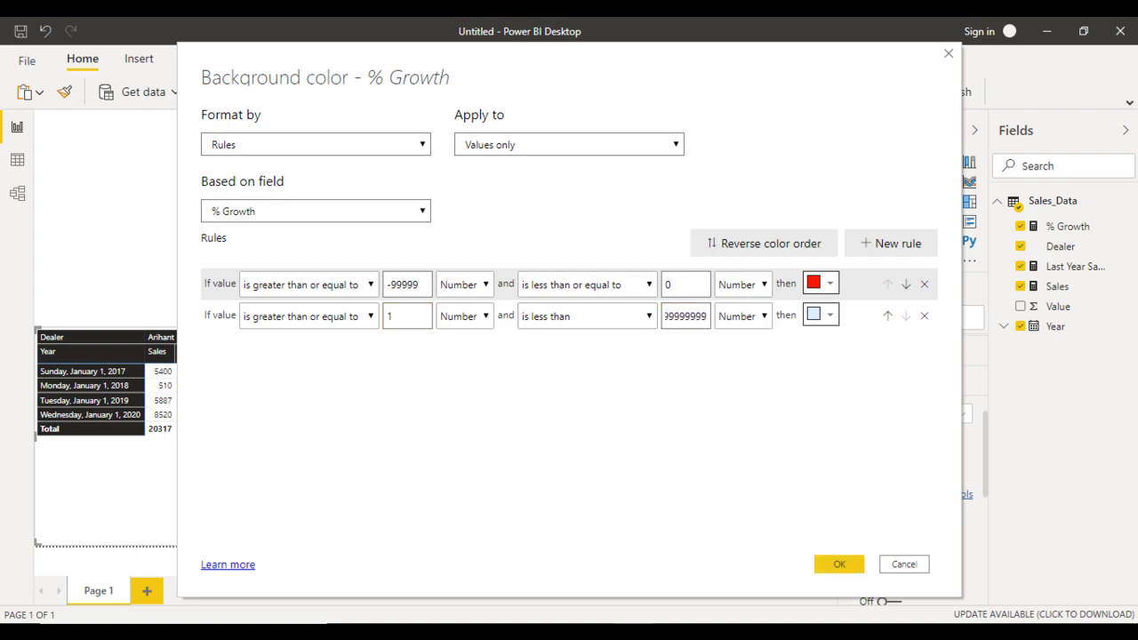
Step: Give the second rule the custom green color 008000 and apply the background color rules
key(Tab)
key(Tab)
key(Return)
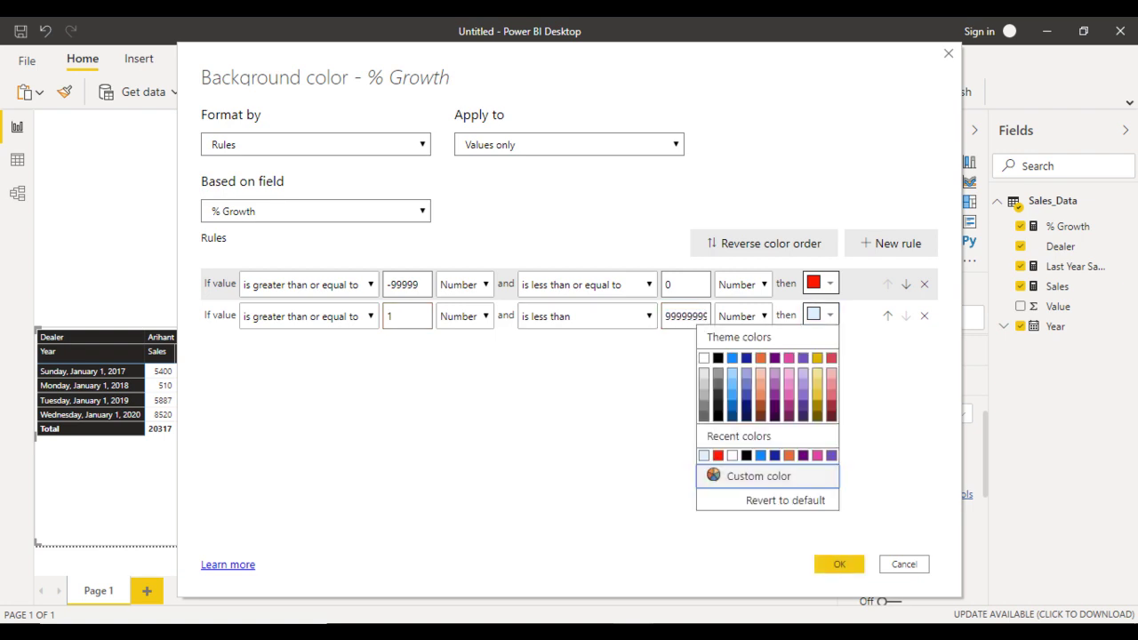
key(Return)
key(shift+Left)
key(shift+Left)
key(shift+Left)
key(shift+Left)
key(shift+Left)
key(shift+Left)
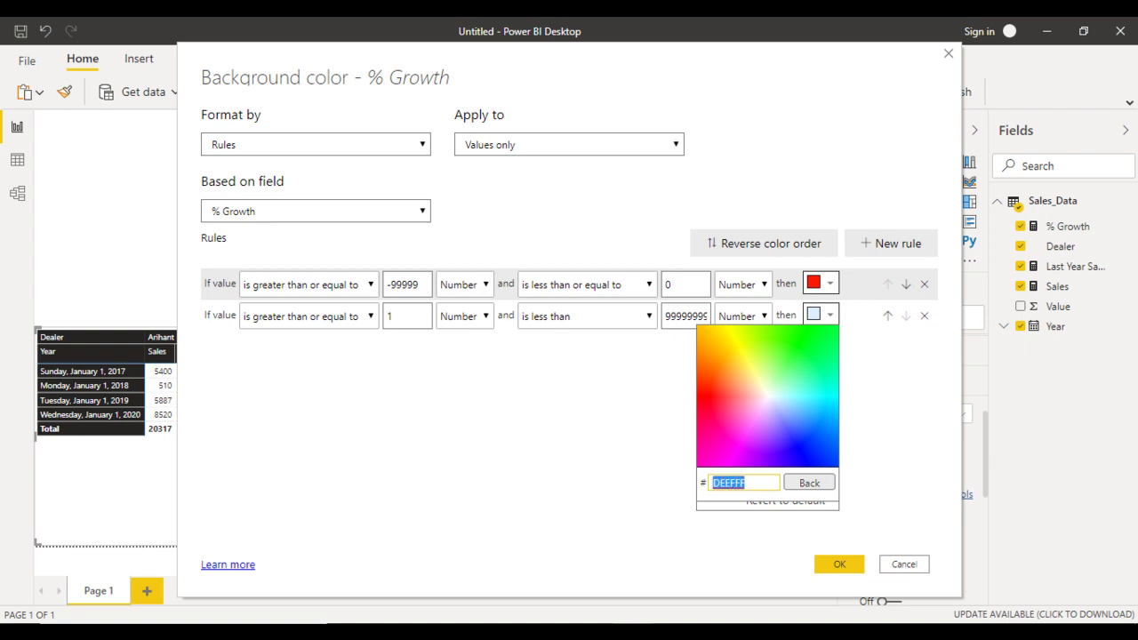
text(008000)
click(808, 482)
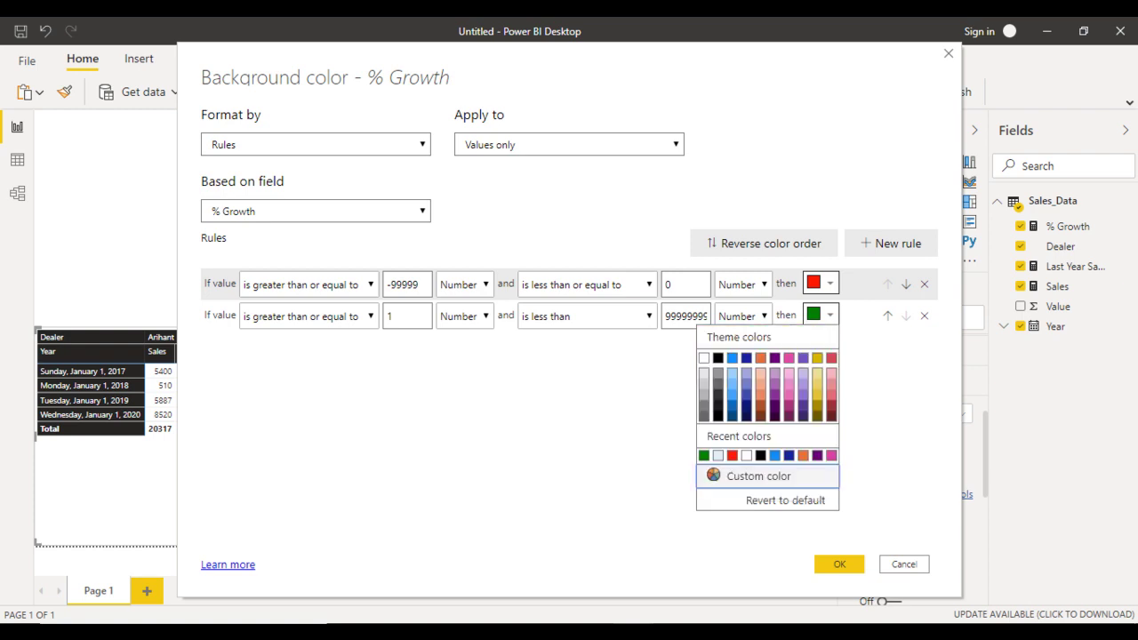
key(Escape)
key(Return)
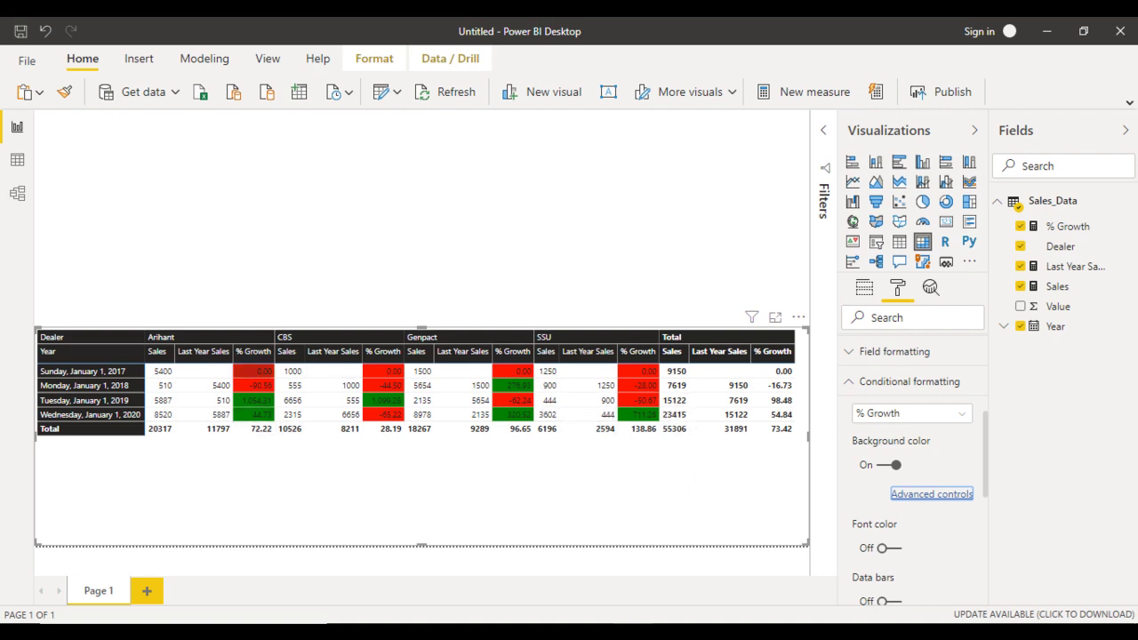
Step: Turn on font color conditional formatting for the % Growth values and open its advanced settings
scroll(913, 445, down, 3)
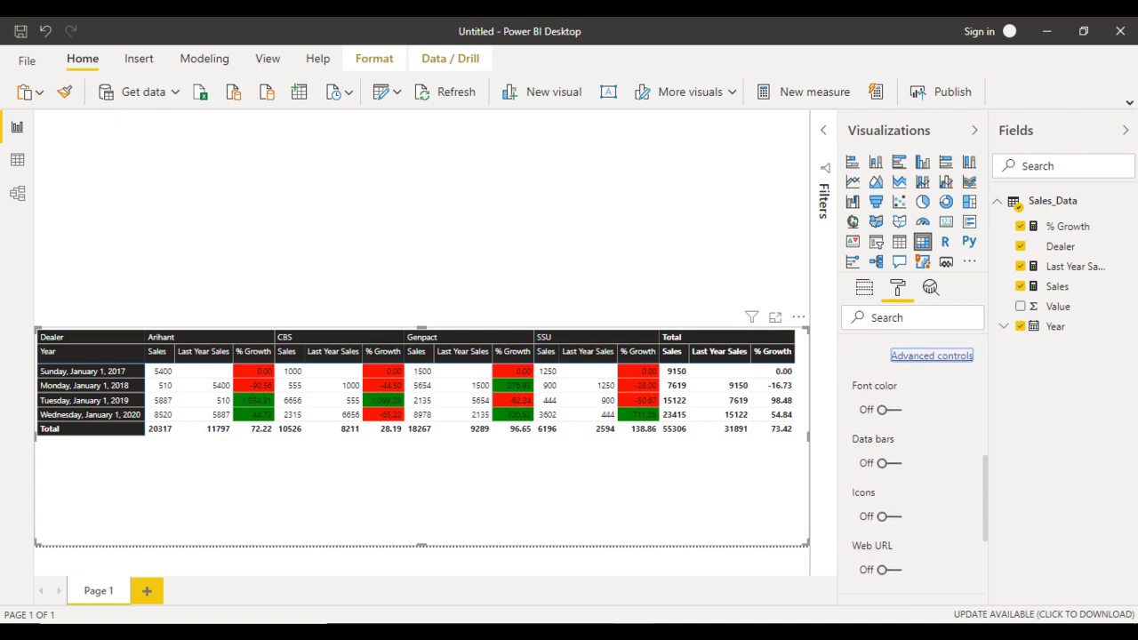
key(Tab)
key(space)
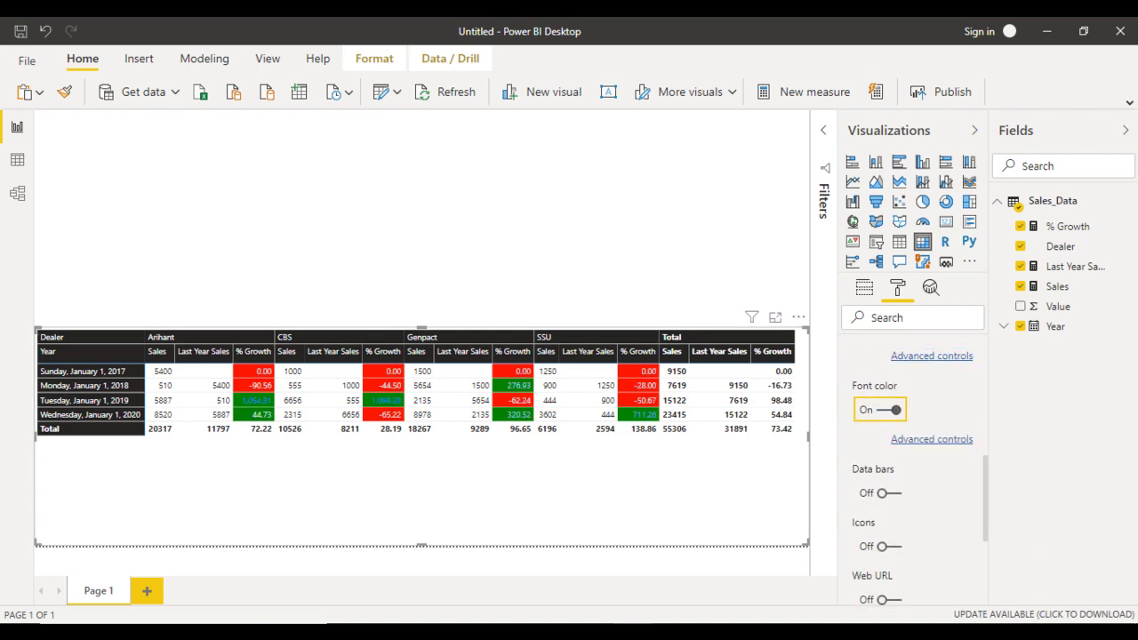
key(Tab)
key(Return)
Step: Set both the minimum and maximum font colors of the color scale to white, apply them and deselect the matrix
click(412, 286)
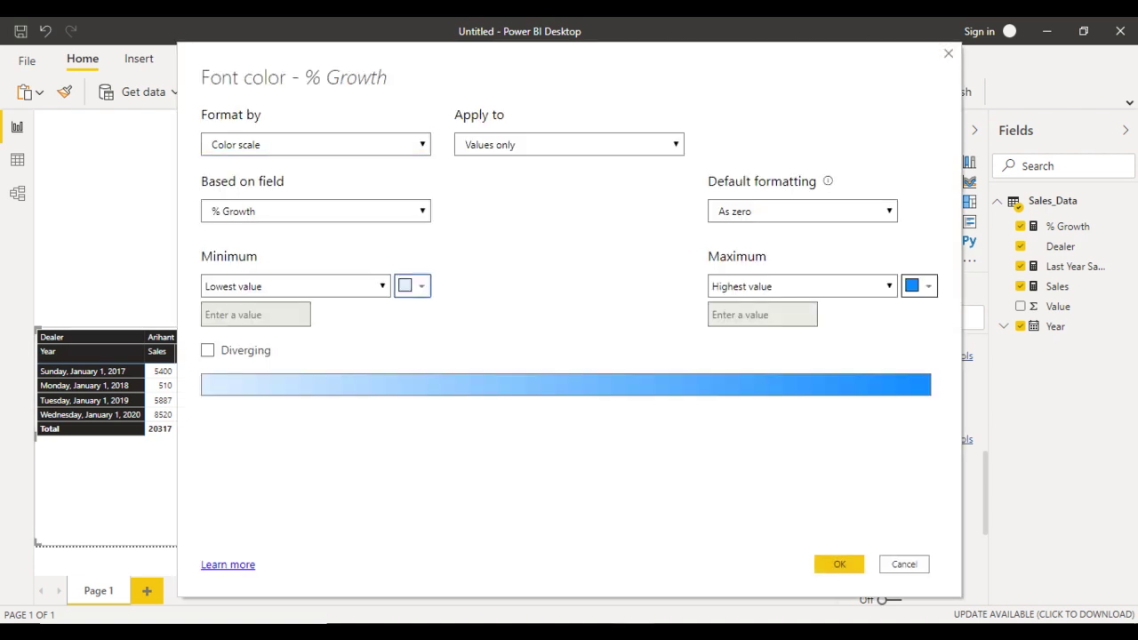
click(338, 427)
key(Tab)
key(Tab)
key(Return)
key(Up)
key(Return)
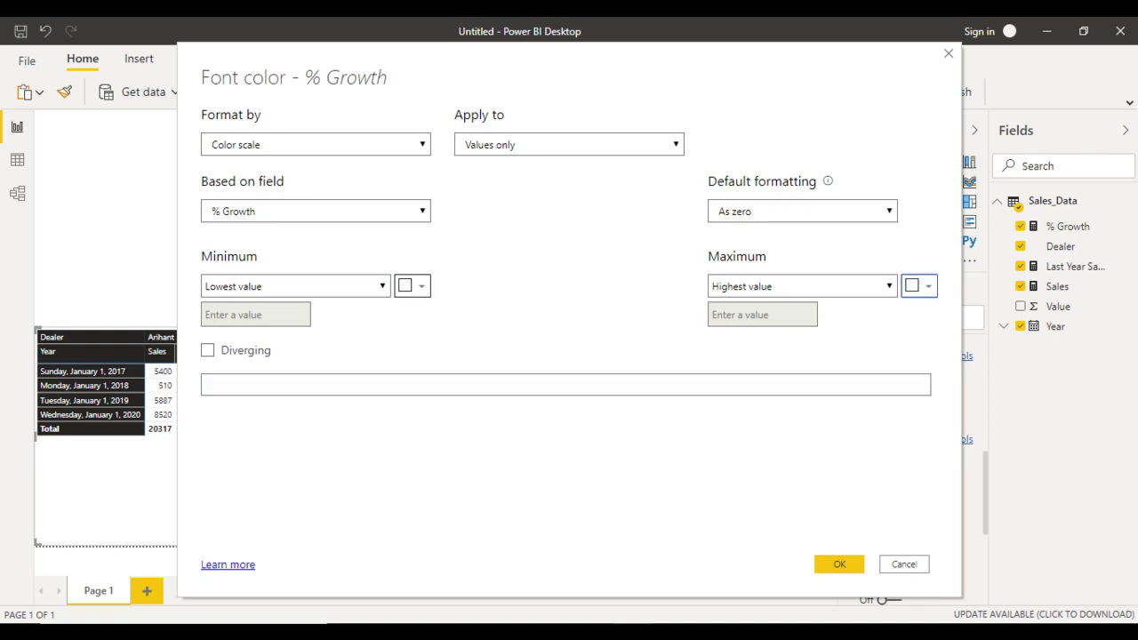
key(Tab)
key(Return)
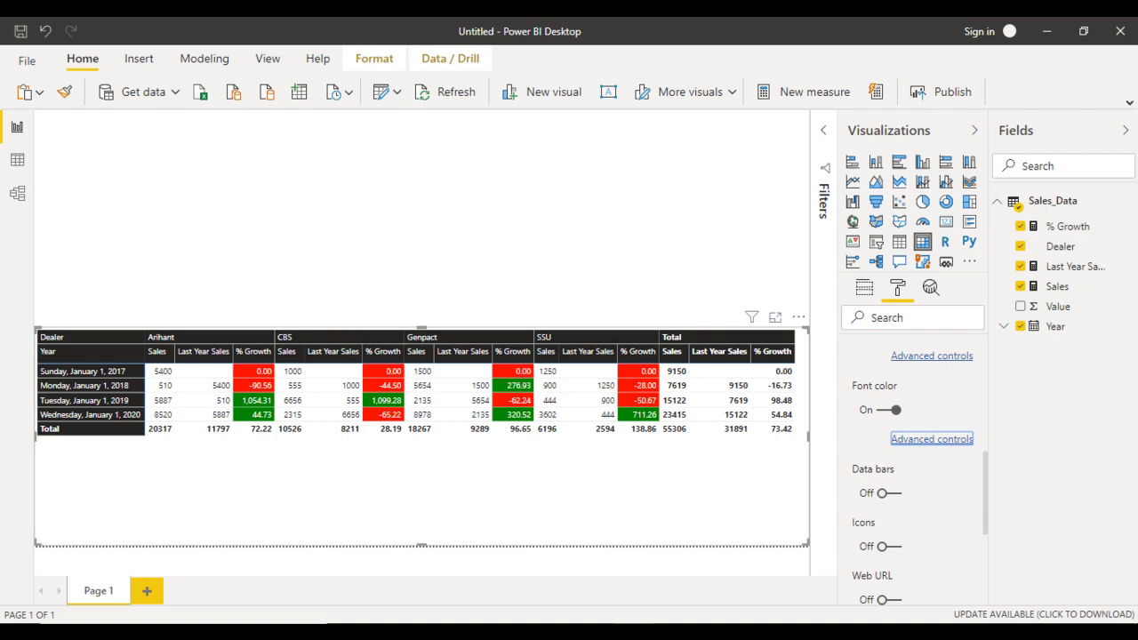
key(Escape)
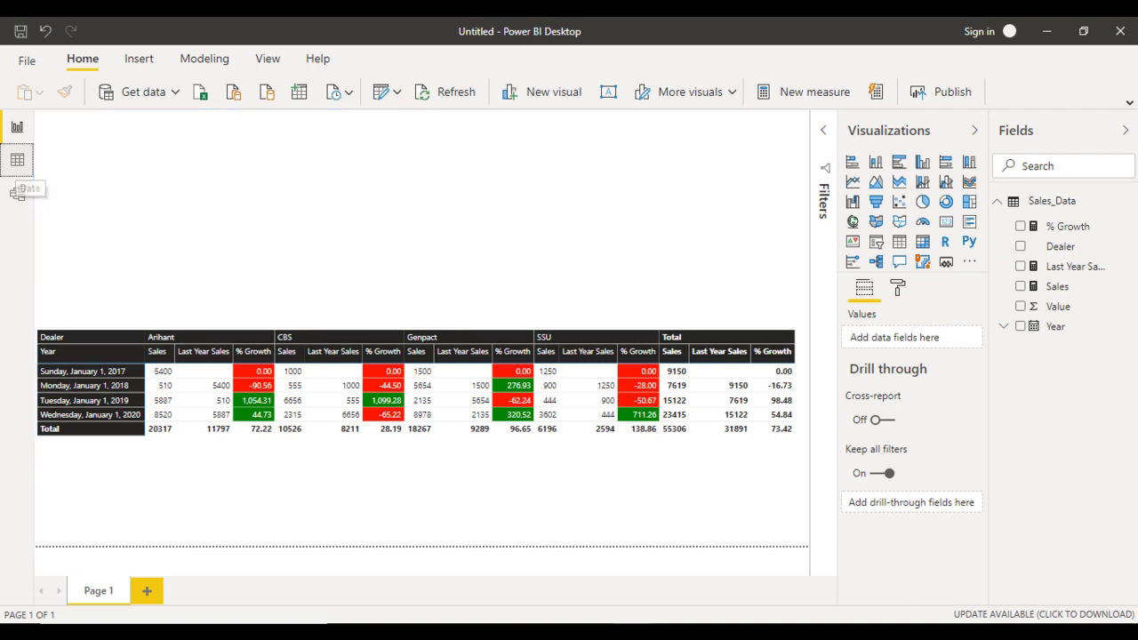
Step: Format the Year column of Sales_Data as 2001 (yyyy) in the data view and return to the report
click(16, 160)
click(87, 147)
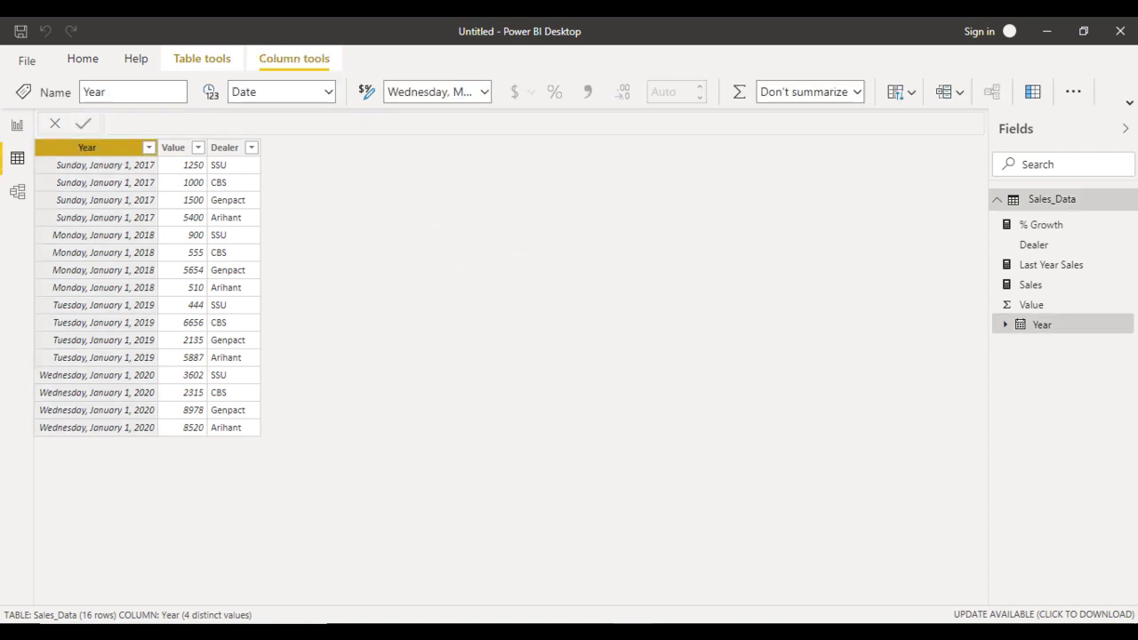
click(485, 92)
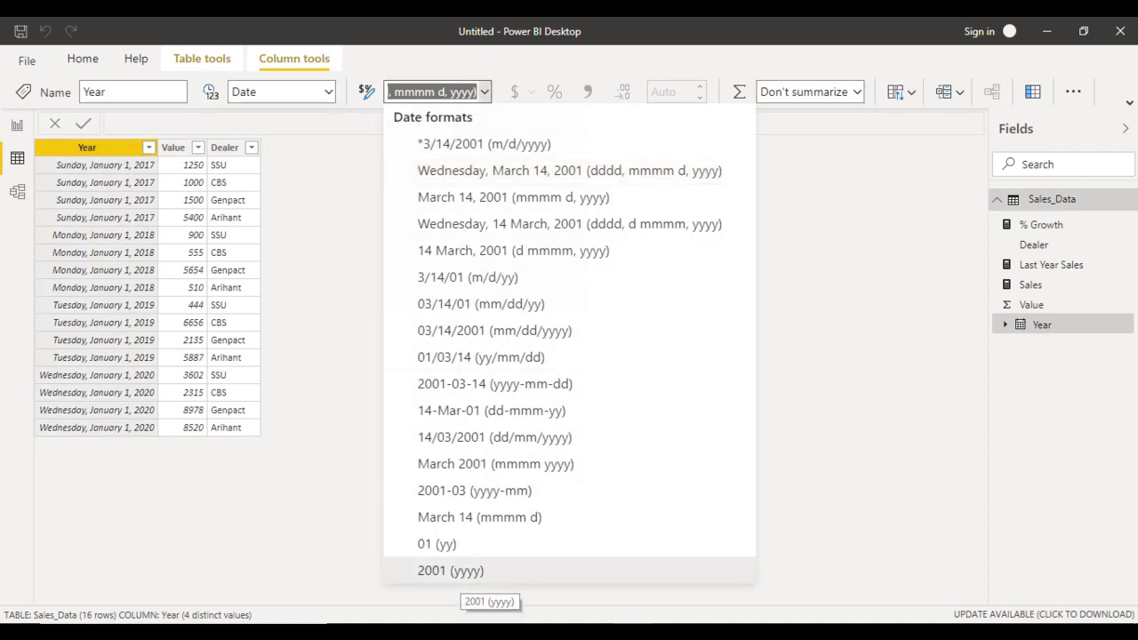
click(451, 571)
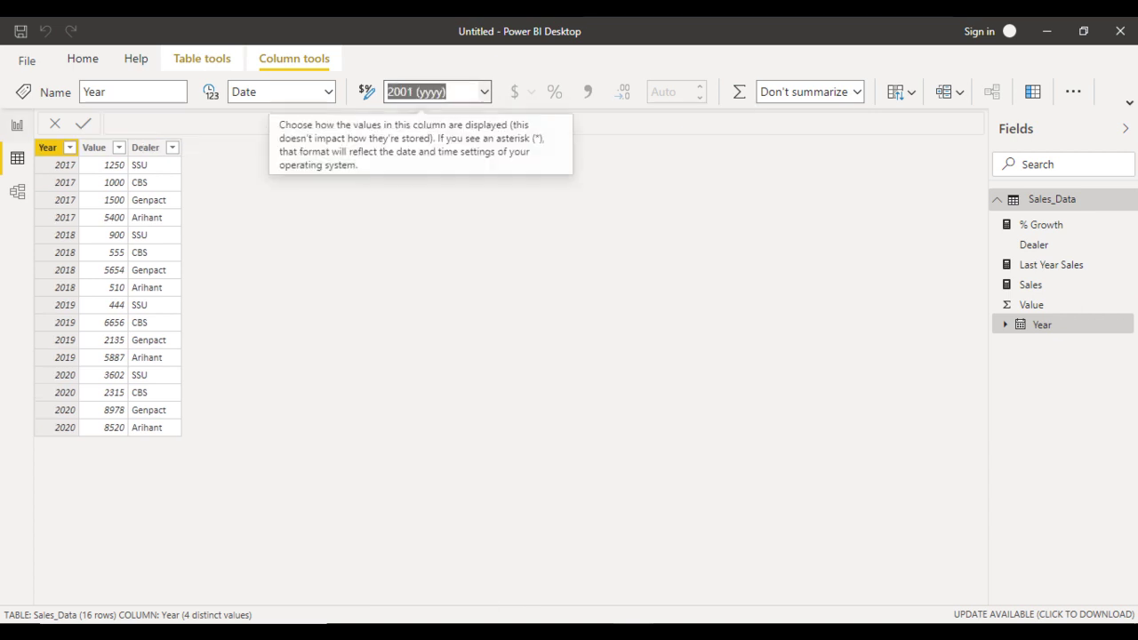
click(16, 127)
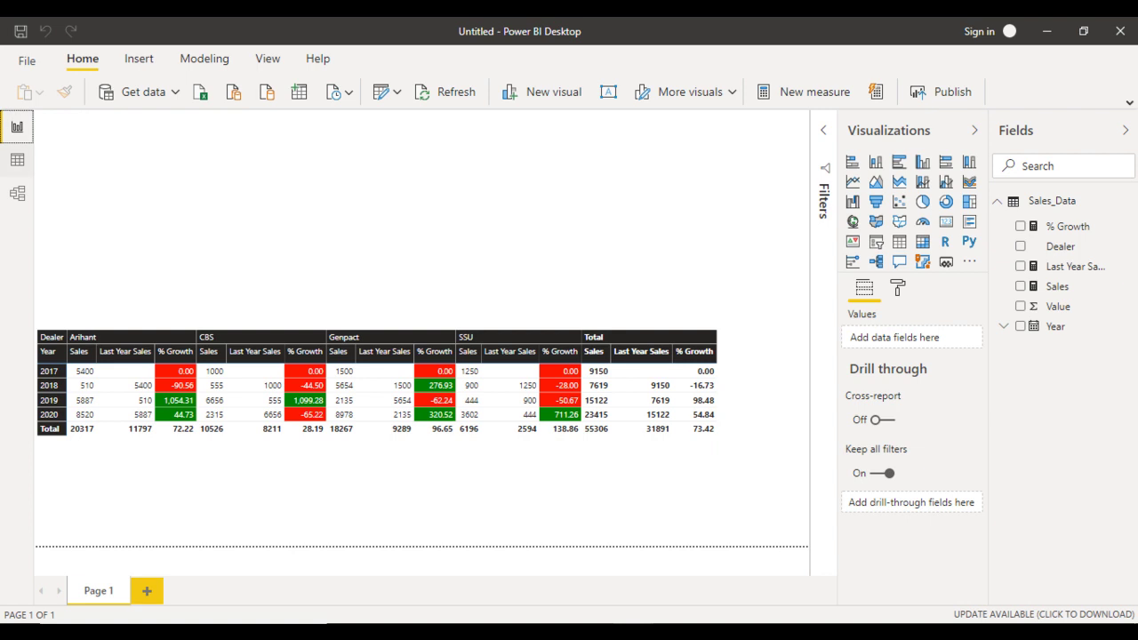
Step: Try the *3/14/2001 (m/d/yyyy) date format on the Year column in the data view
click(17, 160)
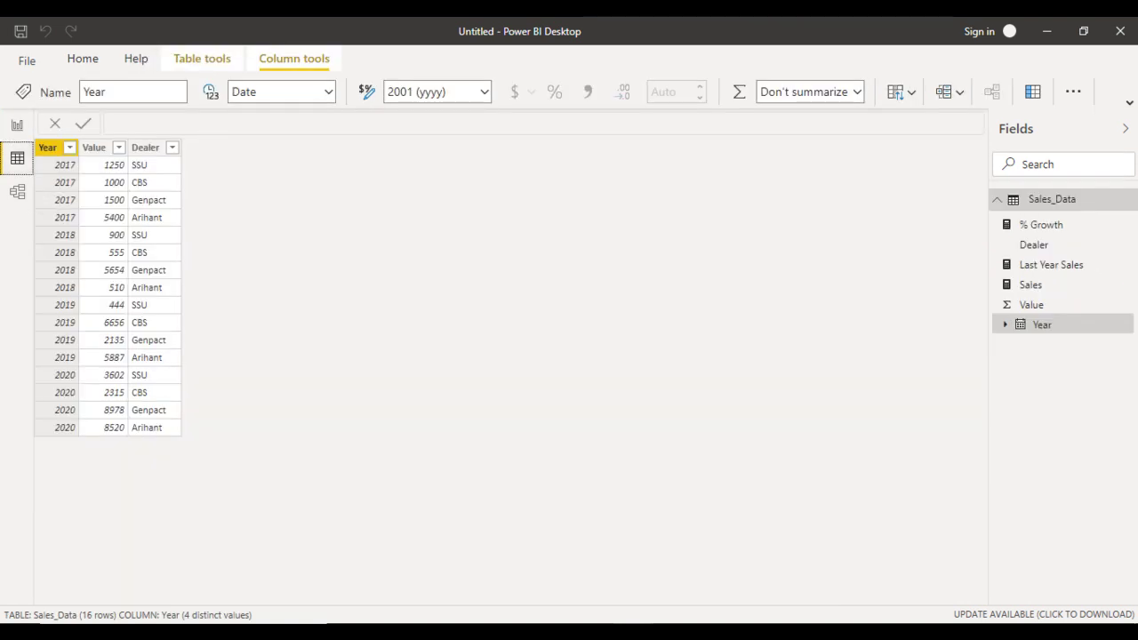
click(484, 92)
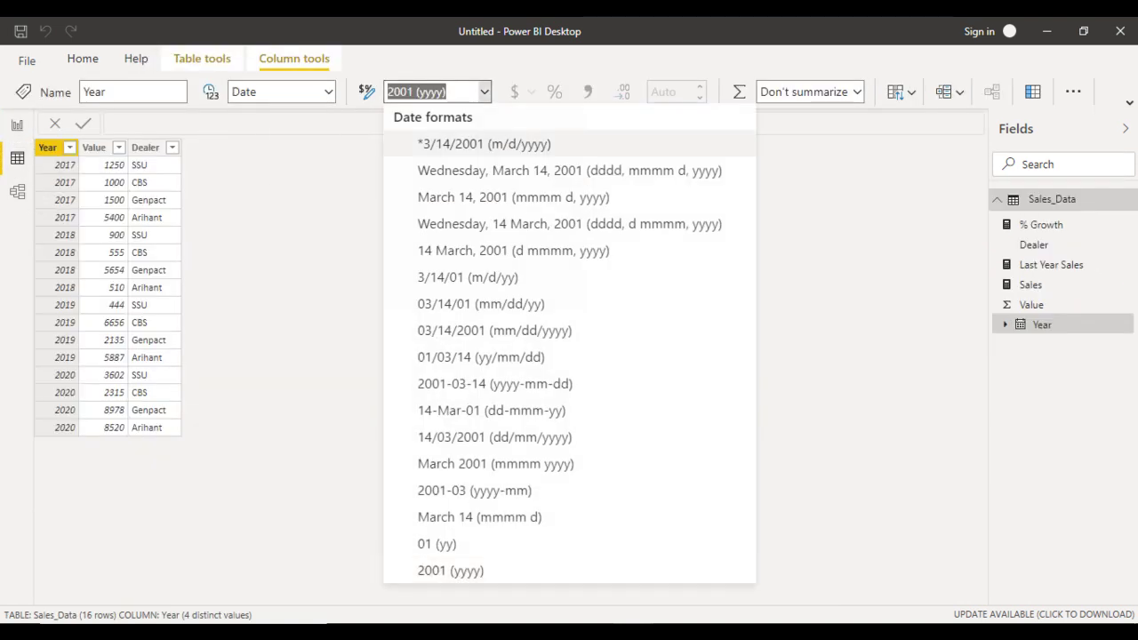
click(484, 143)
key(Up)
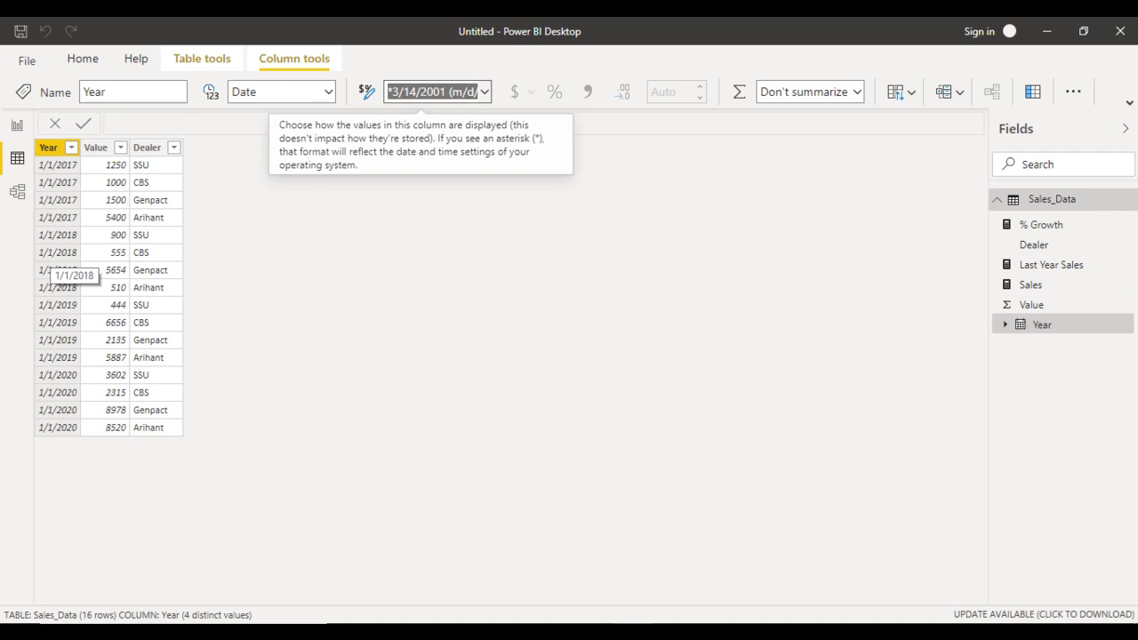
click(56, 165)
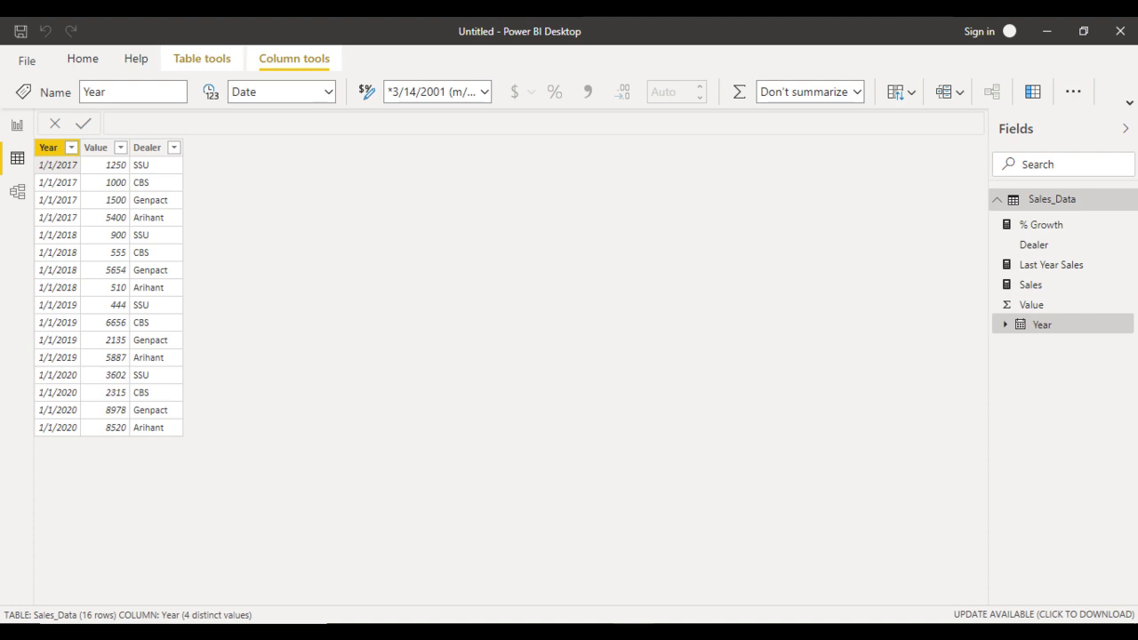
Step: Switch the Year column back to the 2001 (yyyy) format and go back to the report page
click(49, 146)
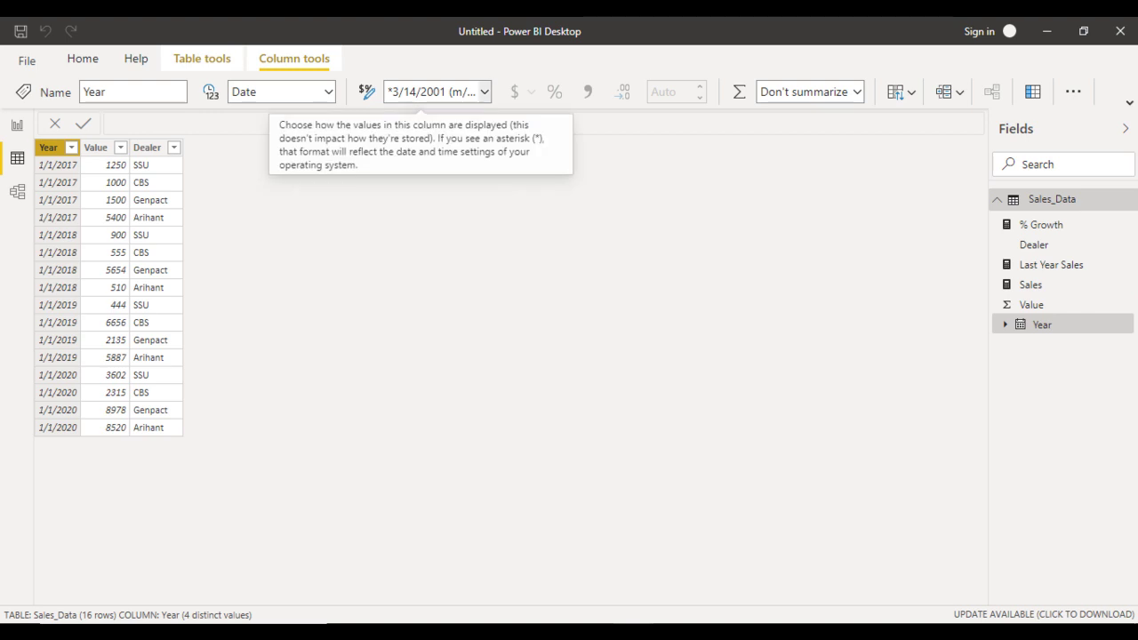
click(485, 92)
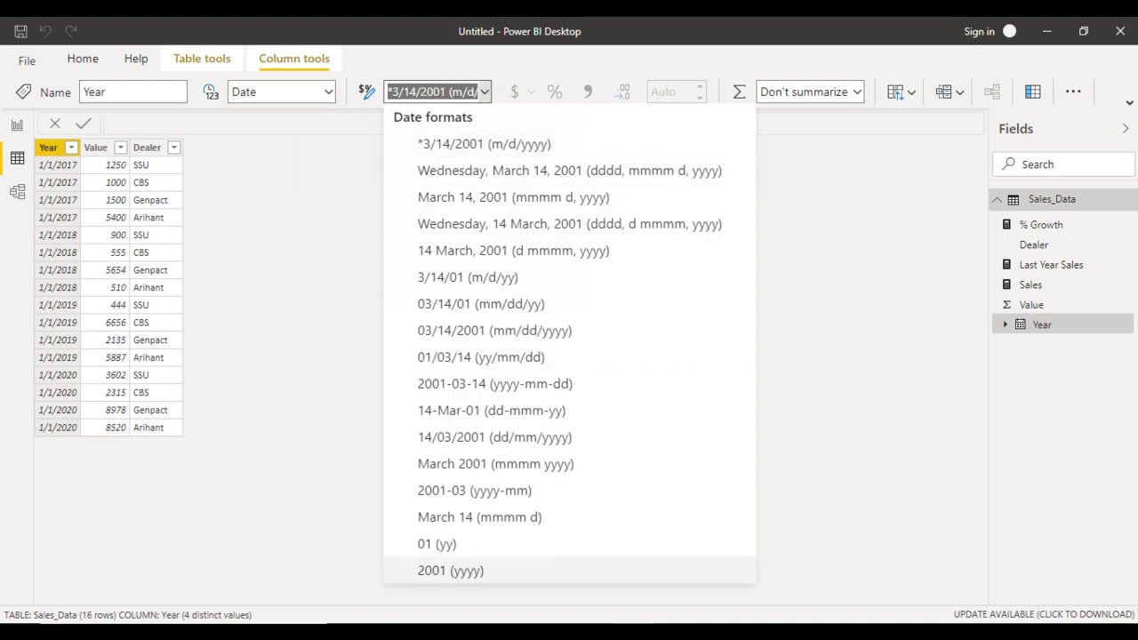
click(451, 570)
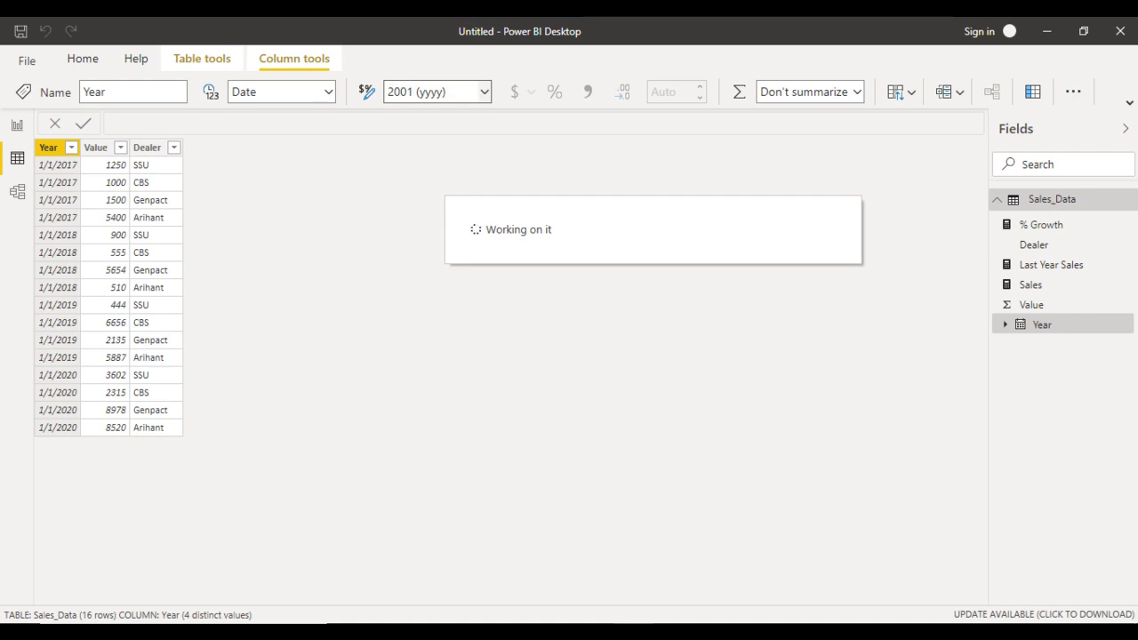
click(17, 126)
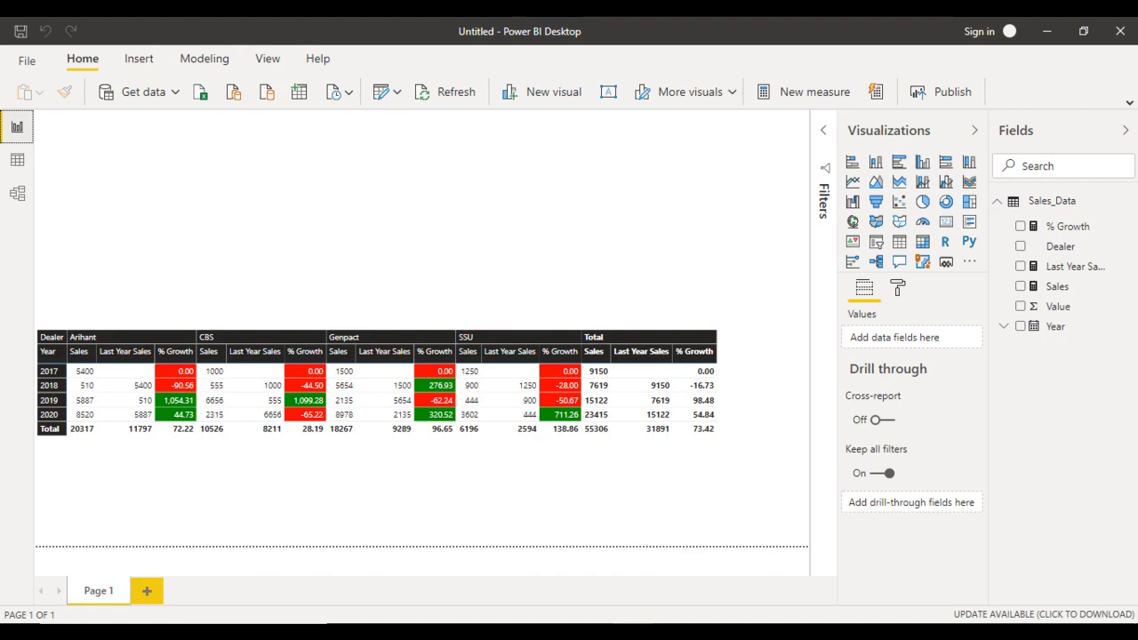